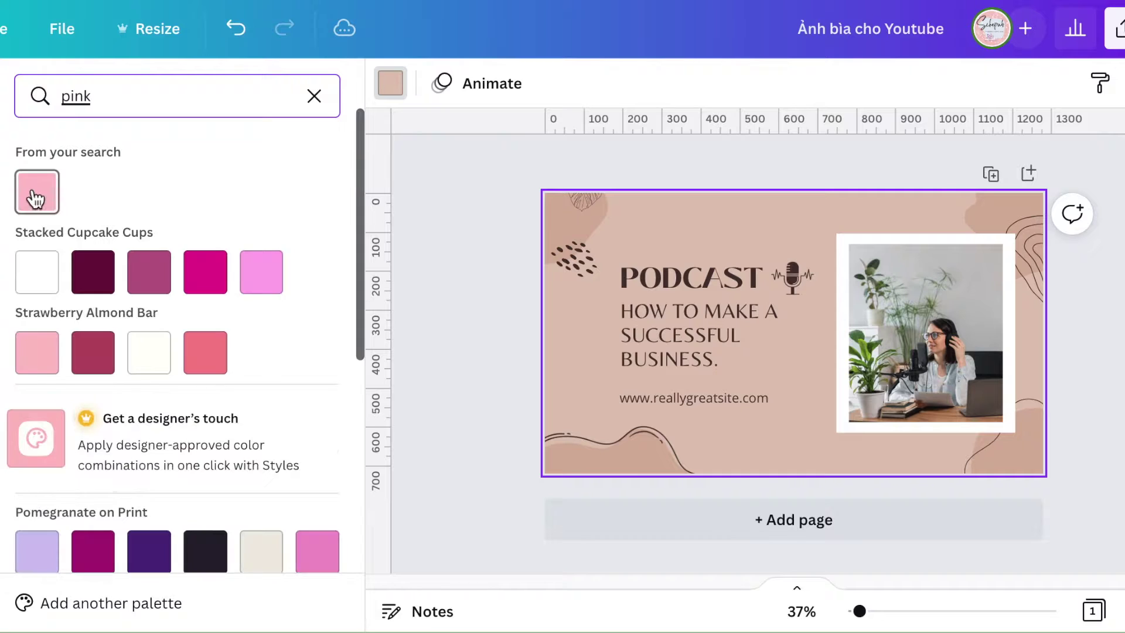
Change the page background to a custom pale pink.
click(328, 108)
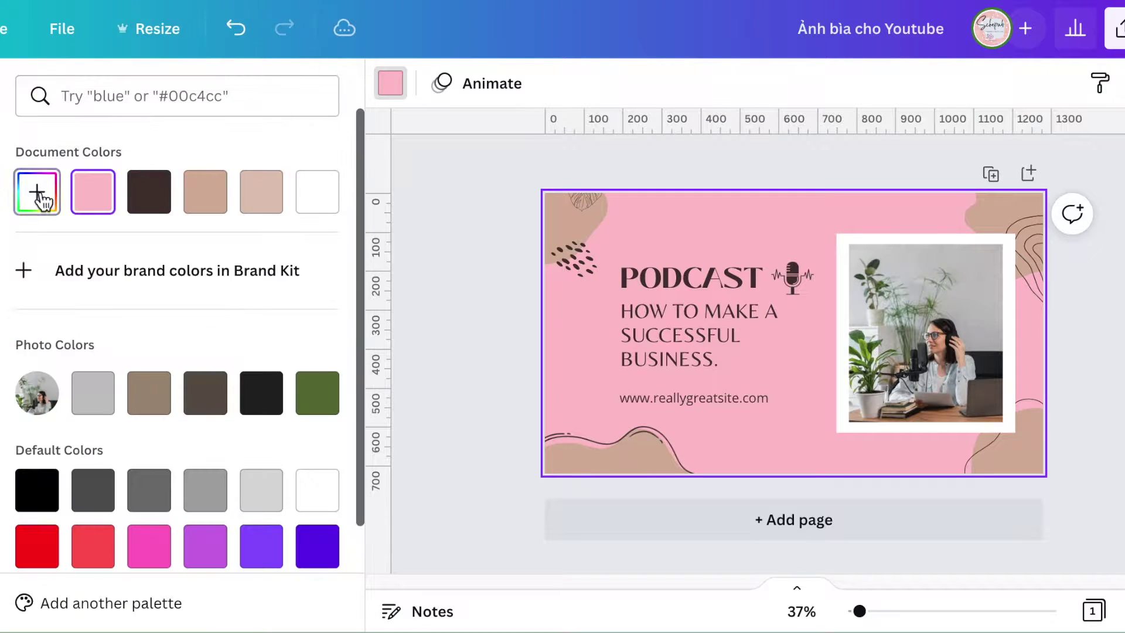
click(39, 192)
click(67, 246)
mouse_move(61, 246)
mouse_down()
mouse_move(89, 233)
mouse_move(77, 233)
mouse_up()
Recolor the first dark colour of the page's upper-left decoration to a custom bright pink.
click(529, 227)
click(390, 83)
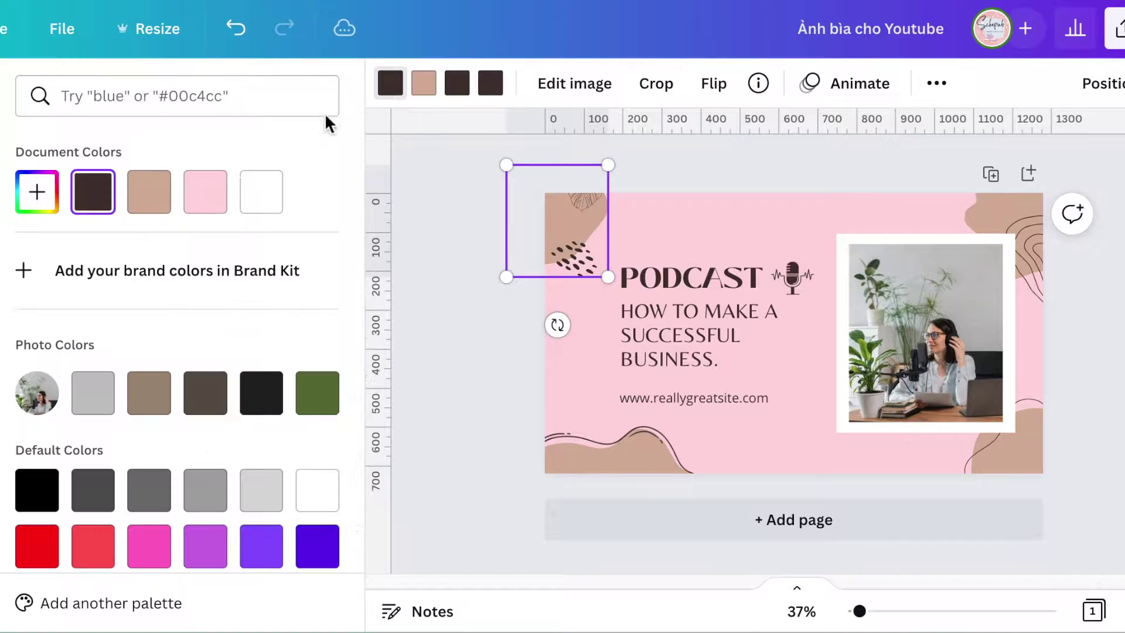
click(41, 192)
drag(52, 371, 51, 372)
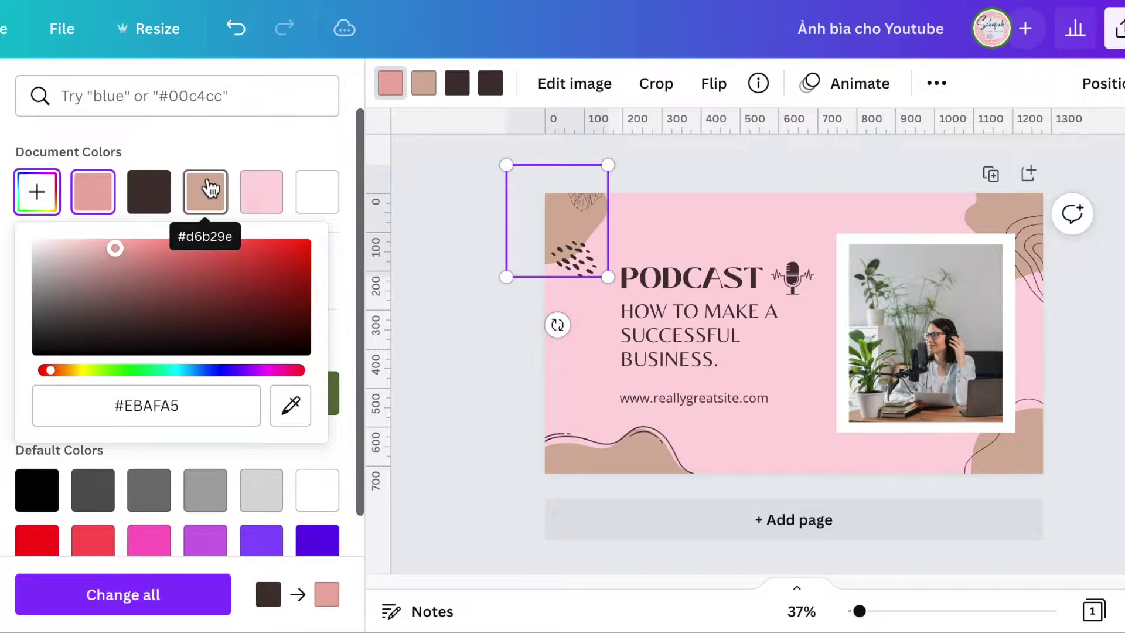
click(153, 199)
click(92, 192)
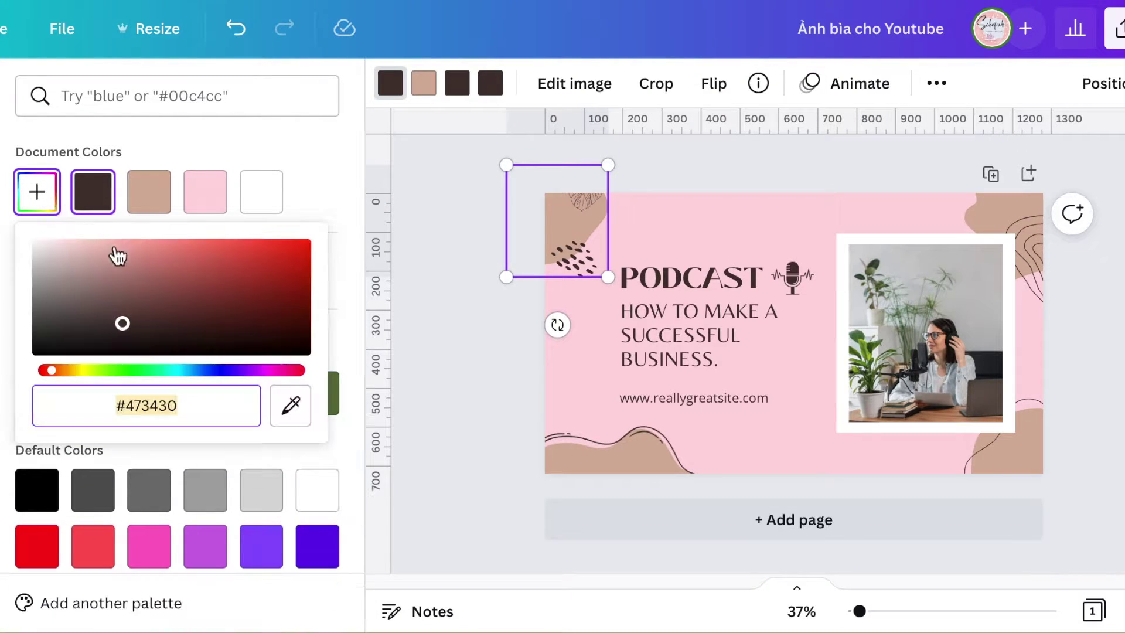
drag(52, 371, 276, 373)
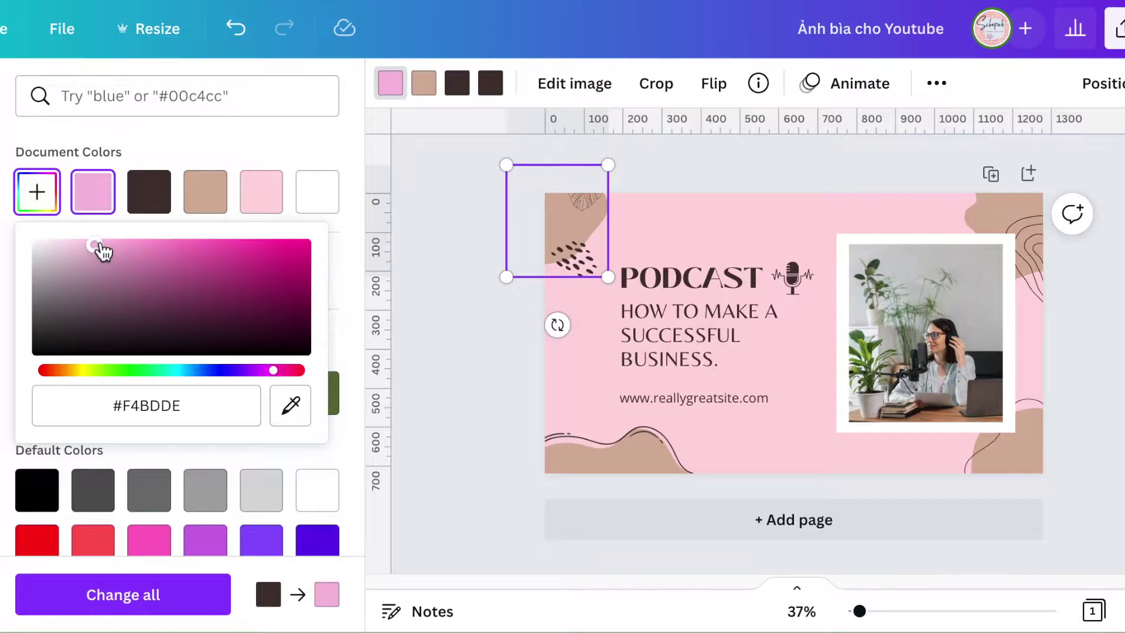
click(436, 93)
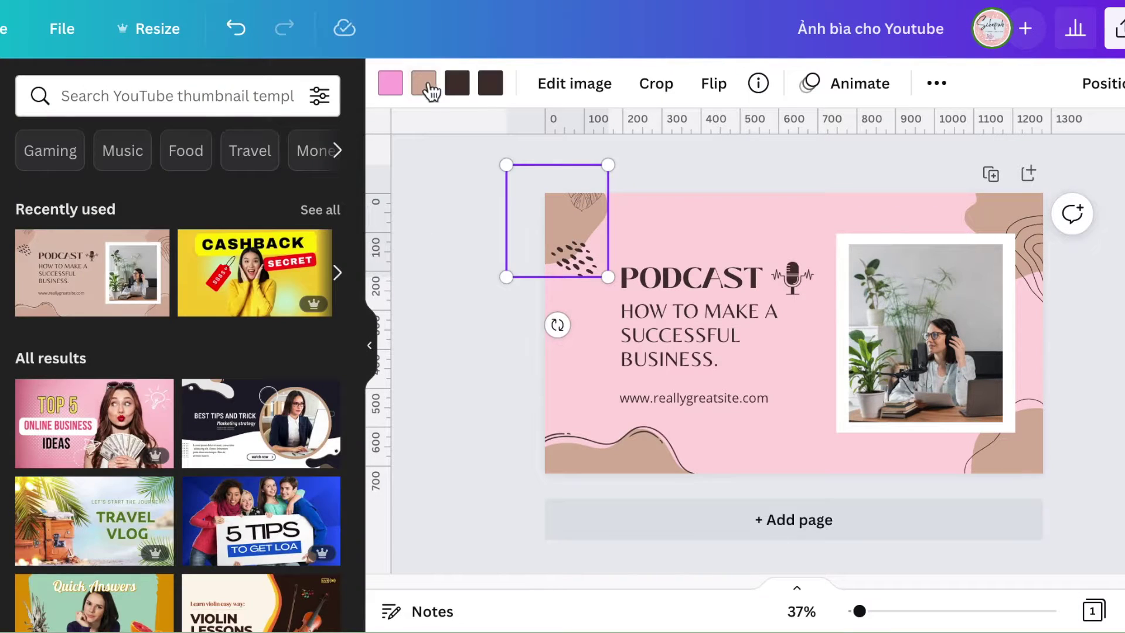
Recolor the upper-left decoration's tan blob to light pink #F4B4DE and its leaf lines to hot pink #FA70A2.
click(427, 86)
click(40, 194)
mouse_move(103, 256)
mouse_down()
mouse_move(133, 244)
mouse_move(105, 245)
mouse_up()
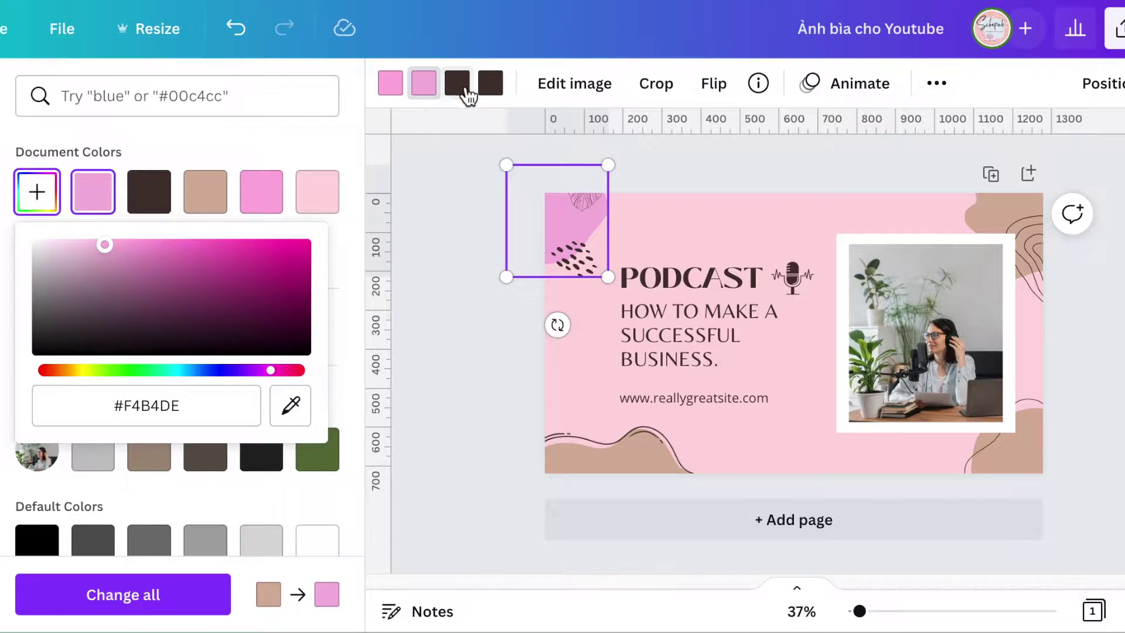
click(465, 89)
click(285, 370)
click(186, 244)
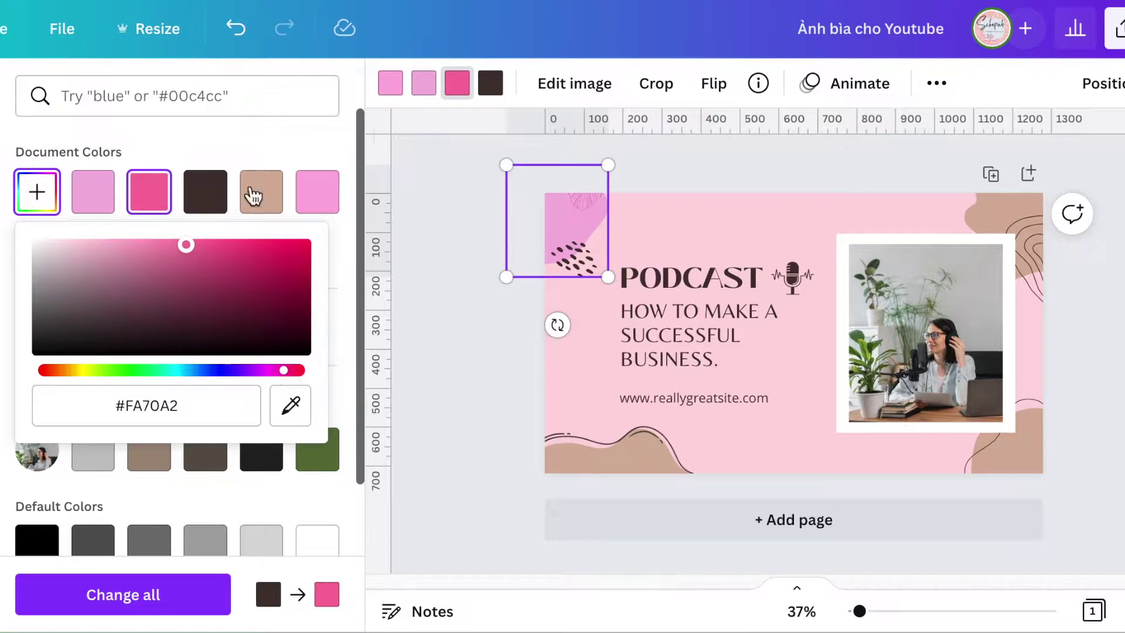
Recolor the upper-left decoration's dots to blue #6585F6 and give its leaf lines the same blue.
click(491, 85)
click(38, 192)
drag(268, 370, 282, 371)
click(208, 370)
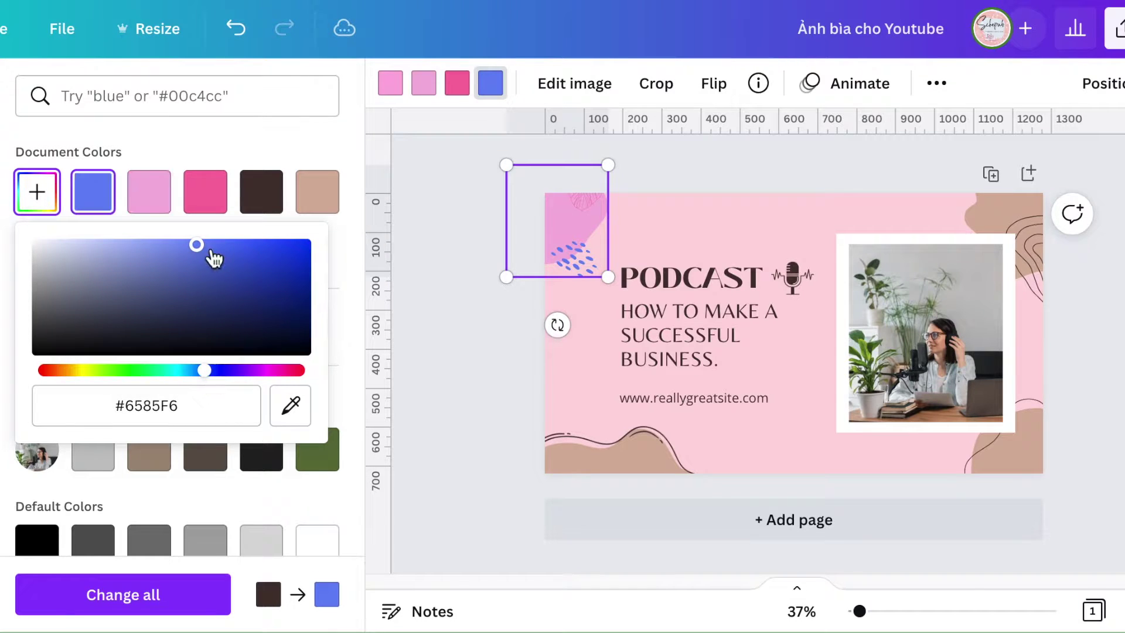
click(63, 195)
click(92, 193)
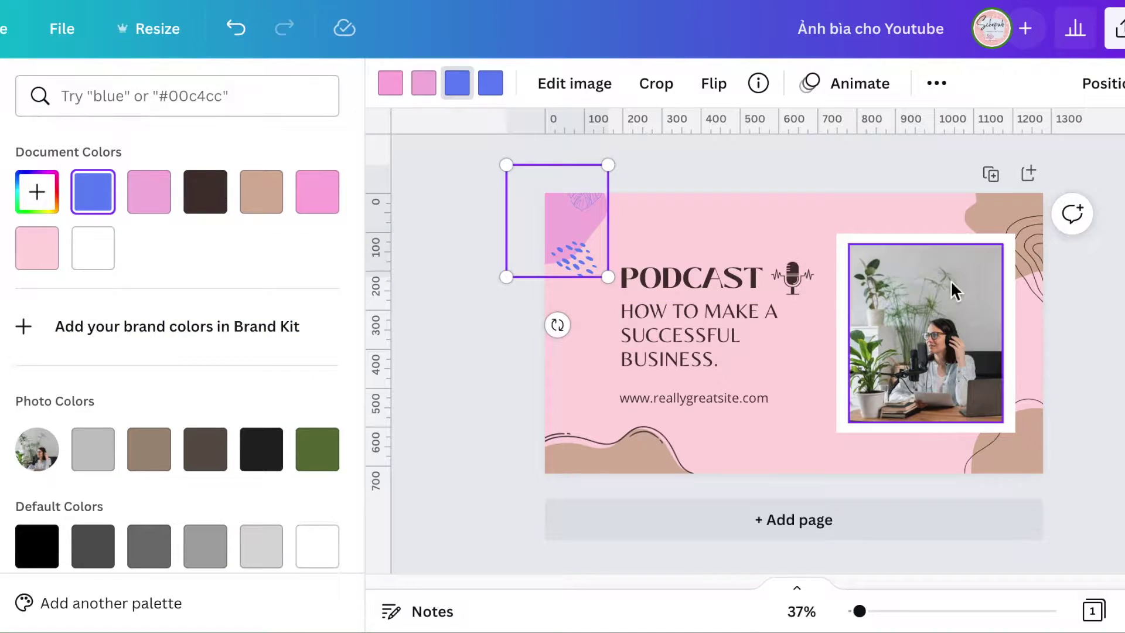
Recolor the page's upper-right blob to the document's light pink and its contour lines to blue.
click(996, 218)
click(391, 87)
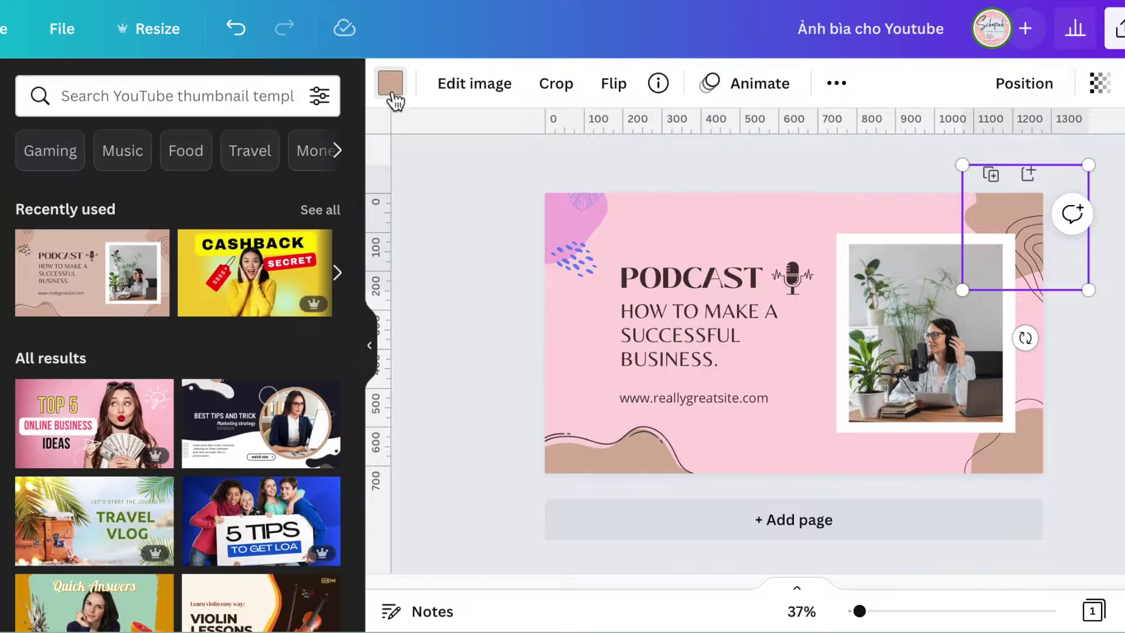
click(390, 88)
click(261, 192)
click(1031, 257)
click(158, 202)
Recolor the lower-left wave's tan fill to the document's bright pink and its dark line to blue.
click(623, 469)
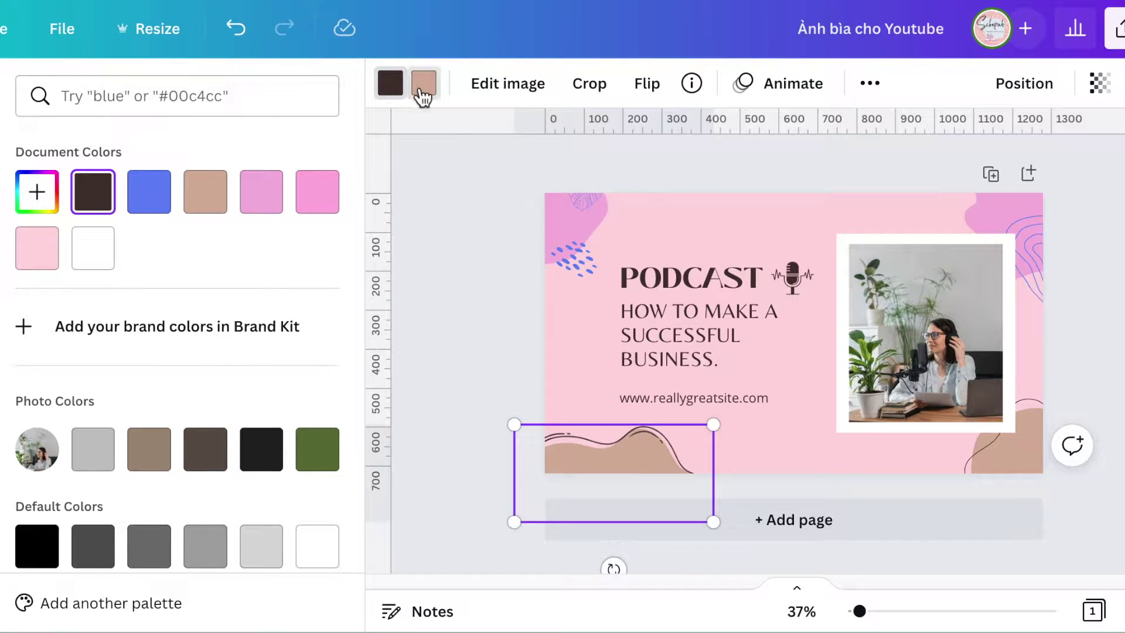
click(424, 83)
click(317, 192)
click(390, 83)
click(149, 192)
Recolor the lower-right decoration's fill to the document's bright pink and its outline to blue.
click(1017, 482)
click(424, 83)
click(317, 192)
click(389, 84)
click(149, 192)
click(1094, 359)
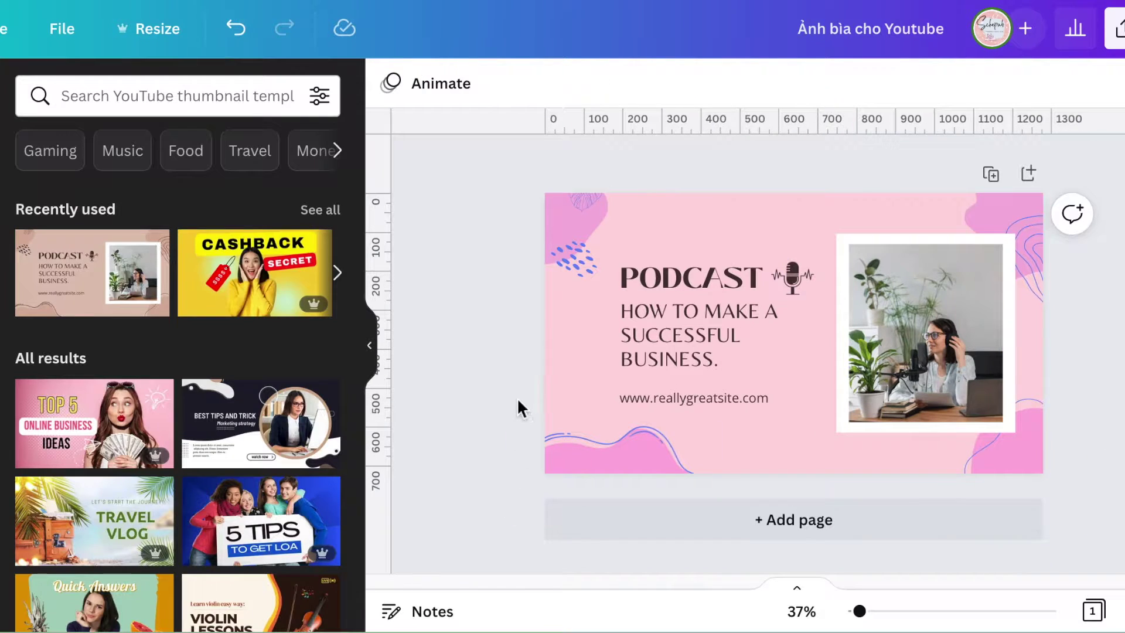
Delete the podcast title, the subtitle and the web address text from the page.
drag(748, 430, 794, 247)
key(Delete)
click(773, 288)
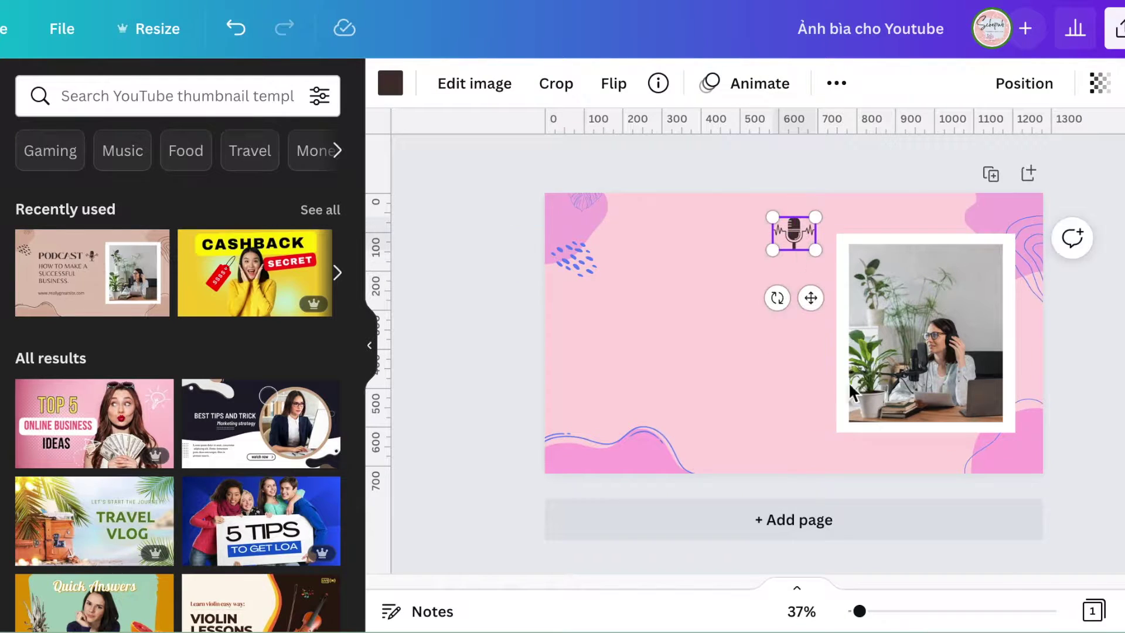
click(766, 392)
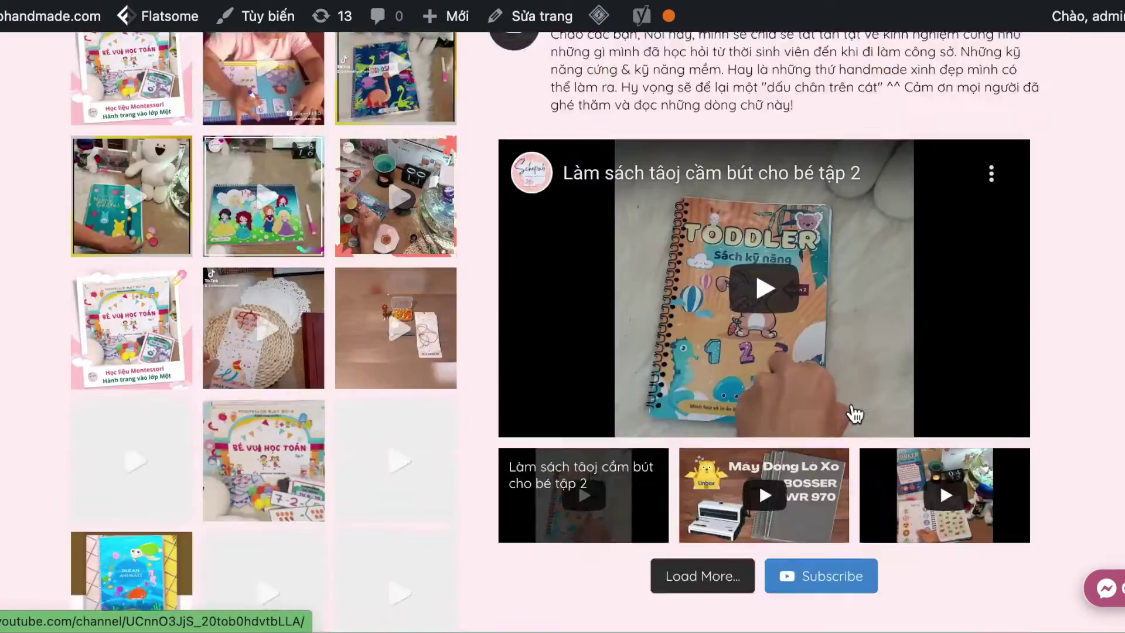
Capture a screenshot of the website's "Who I am?" section together with the blog heading below it.
scroll(854, 414, up, 15)
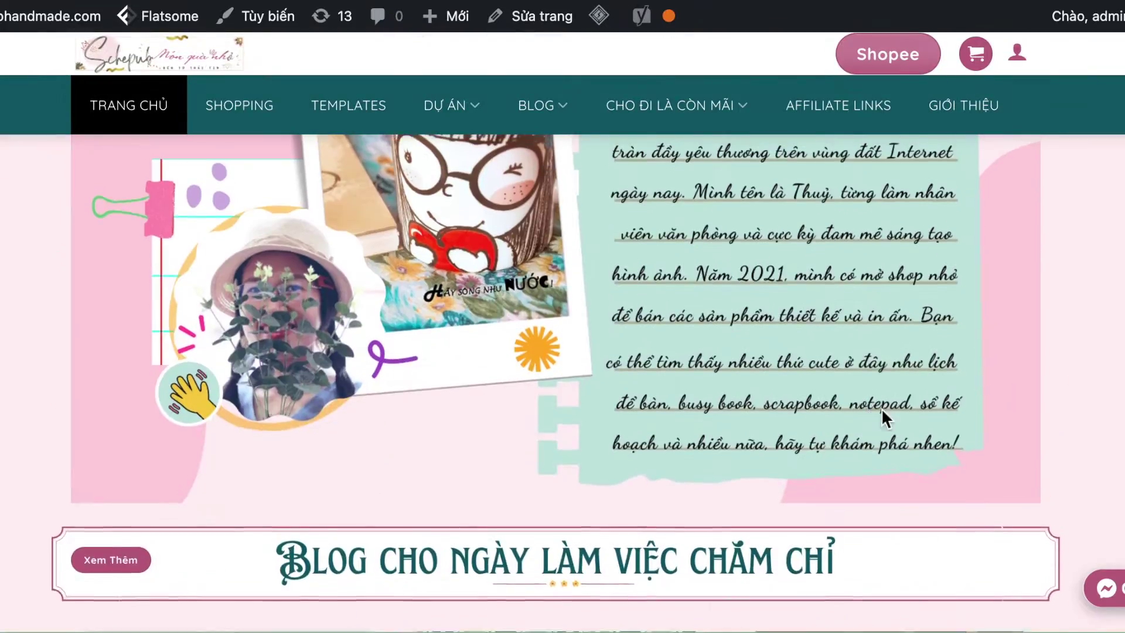
scroll(904, 410, down, 3)
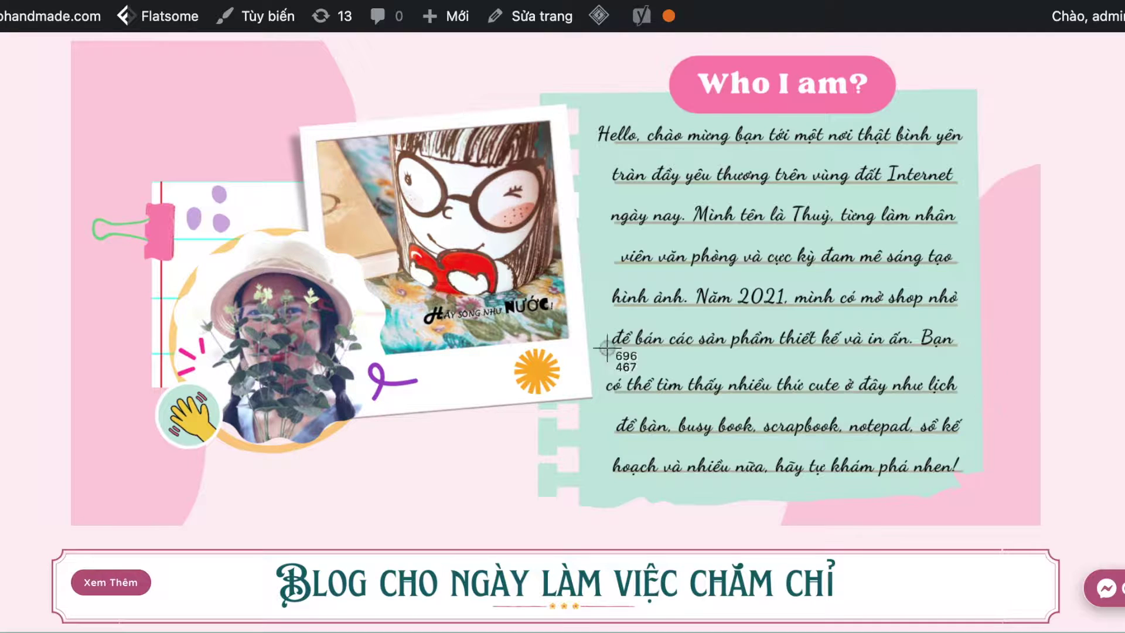
drag(71, 381, 111, 630)
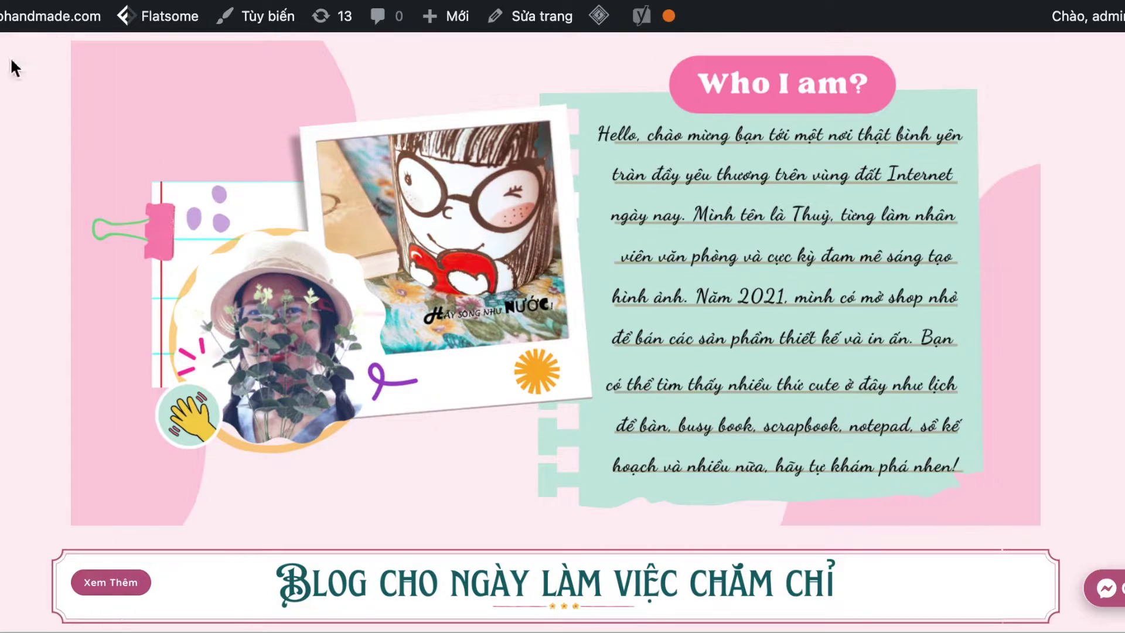
drag(23, 35, 1124, 632)
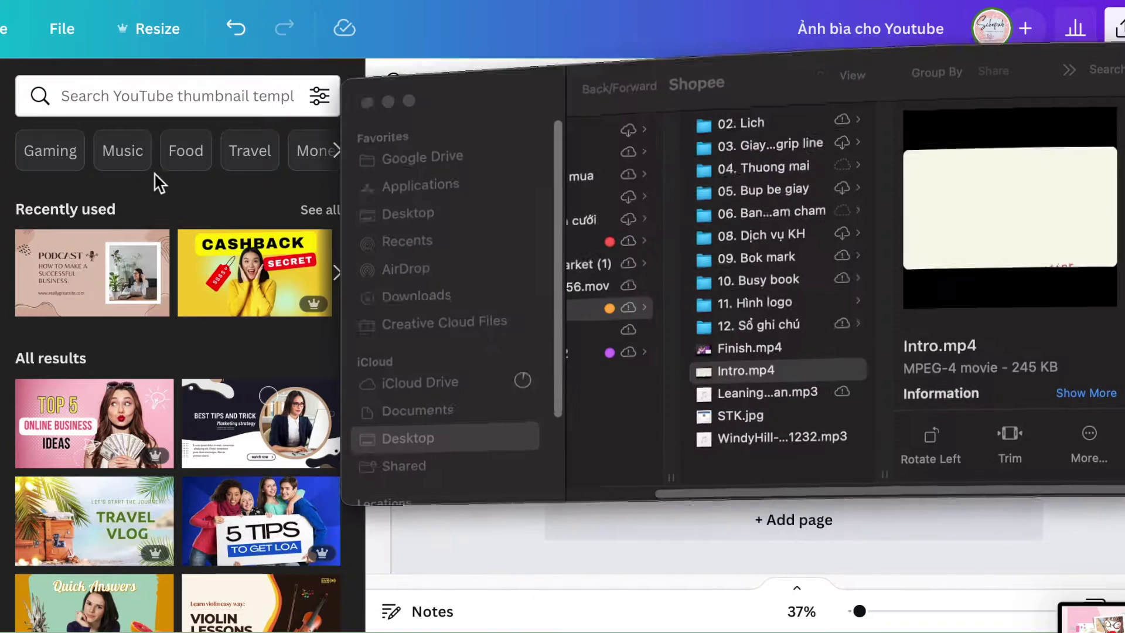
Upload the new website screenshot from the Desktop folder to the design's media uploads.
scroll(741, 495, left, 3)
click(826, 364)
drag(694, 486, 598, 486)
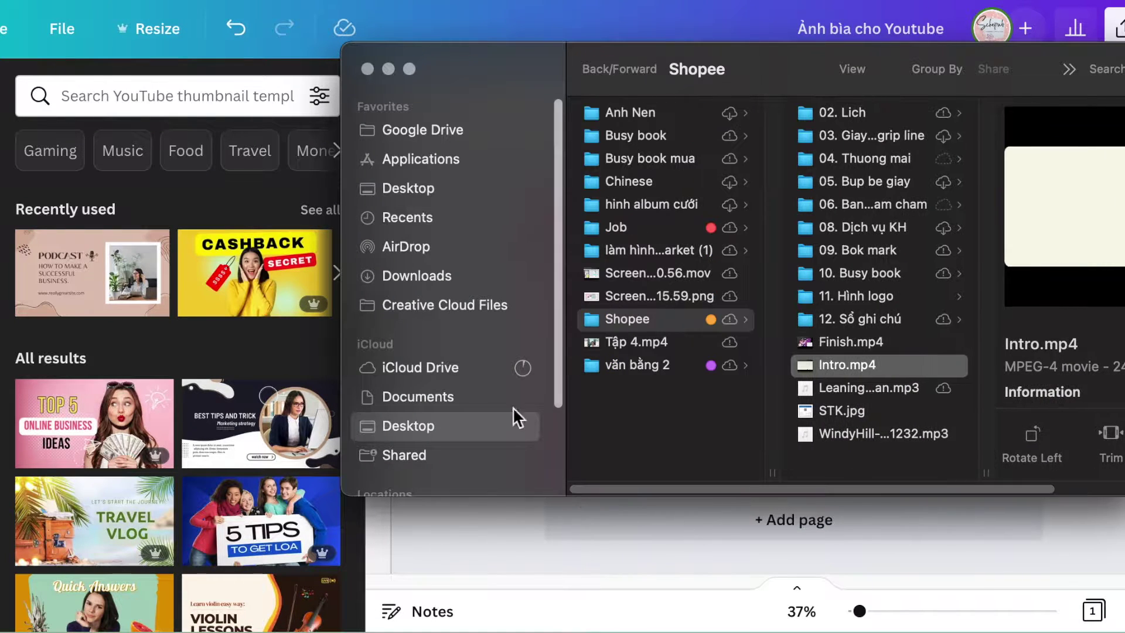
click(406, 424)
drag(659, 299, 146, 340)
Replace the podcast photo in the white frame with the uploaded website screenshot.
click(842, 369)
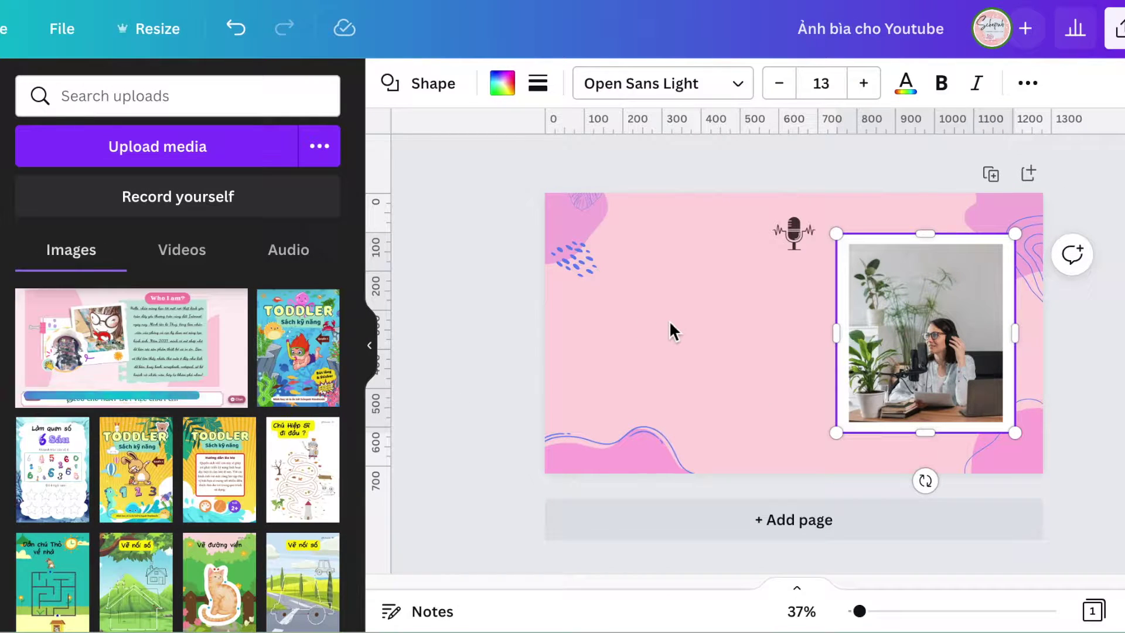
drag(221, 378, 1023, 356)
double_click(972, 357)
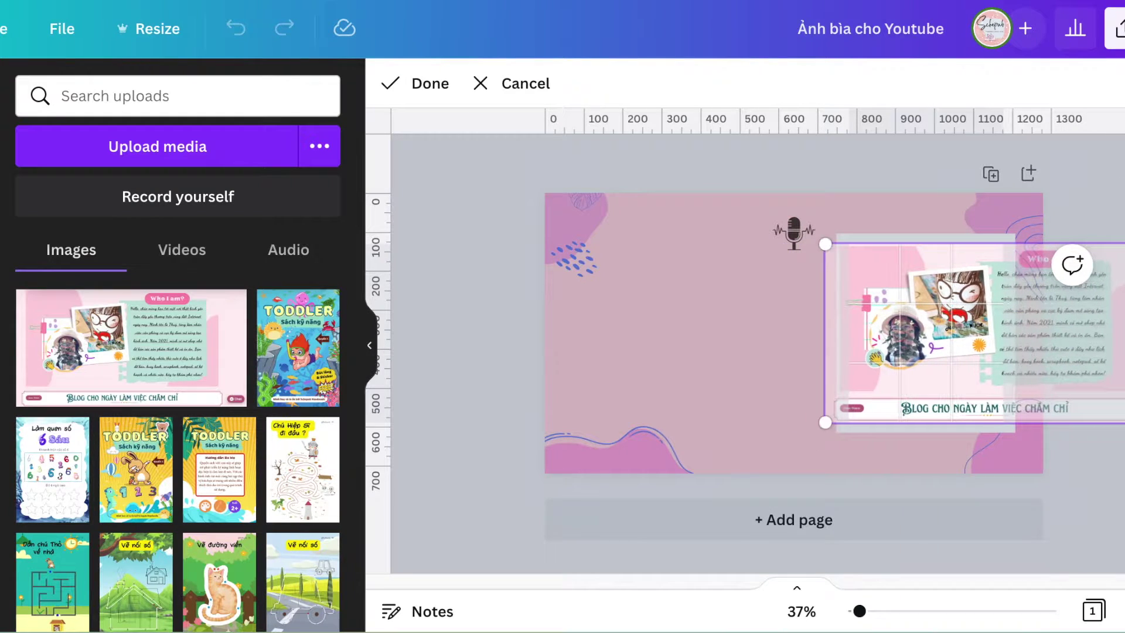
click(833, 391)
Widen the white frame and its picture toward the page centre and reposition the screenshot inside the crop.
click(840, 391)
drag(839, 366, 776, 348)
click(858, 345)
drag(847, 344, 784, 351)
double_click(911, 359)
drag(912, 359, 965, 364)
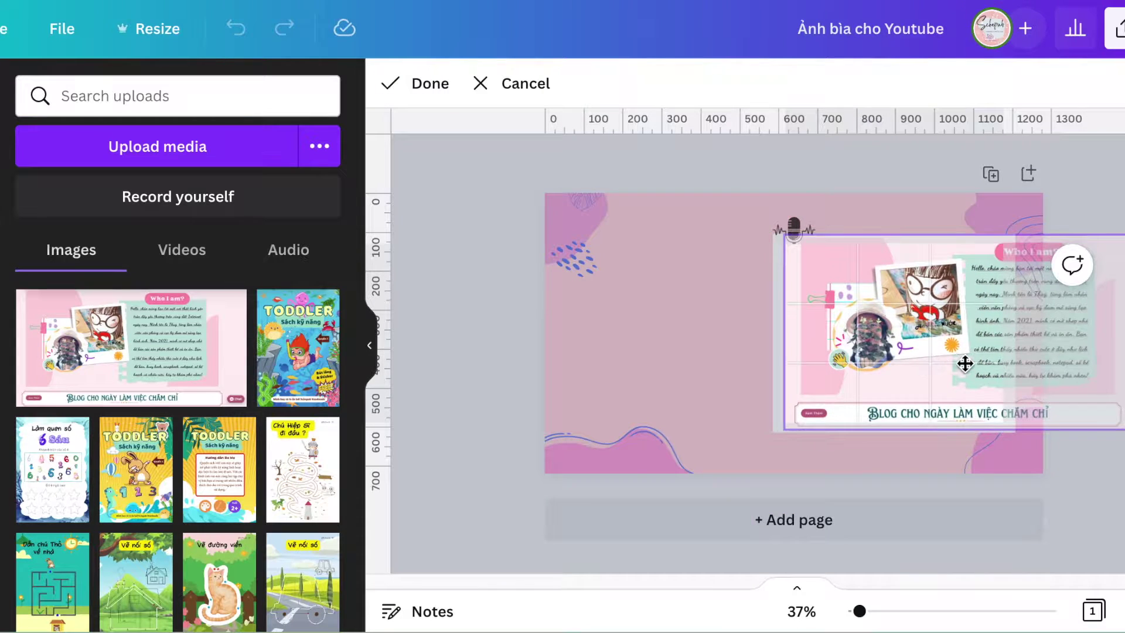
click(1083, 463)
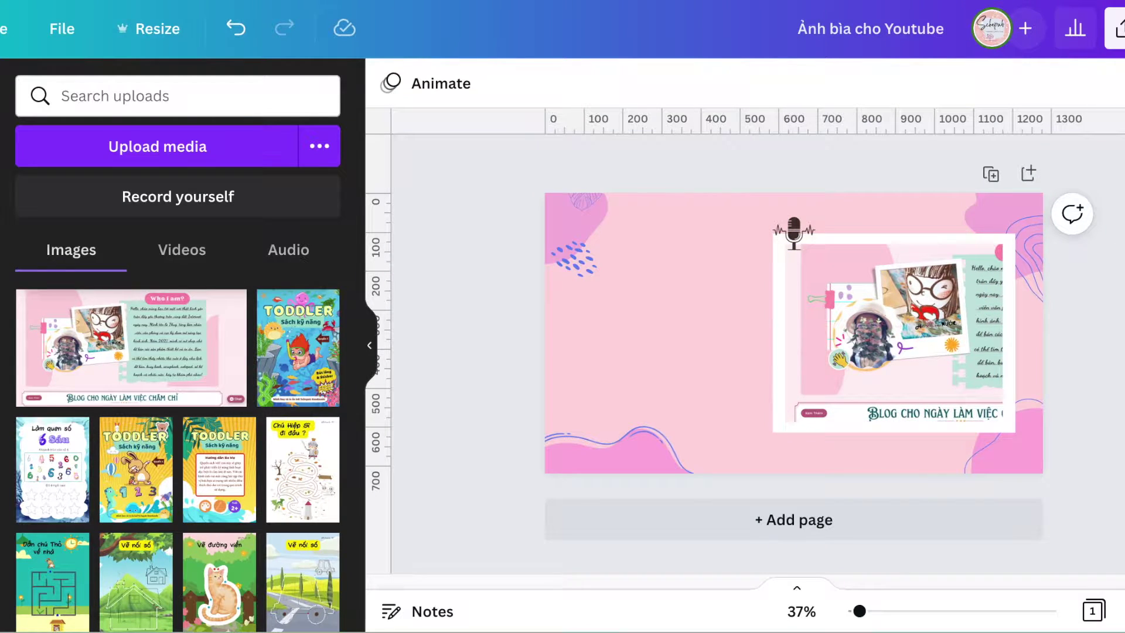
Delete the microphone icon and all the corner decorations from the page.
click(907, 370)
click(792, 230)
key(Delete)
drag(497, 186, 683, 459)
key(Delete)
drag(1123, 171, 1026, 469)
key(Delete)
Set the page background to the orange-tan photo colour taken from the screenshot.
click(648, 308)
click(390, 83)
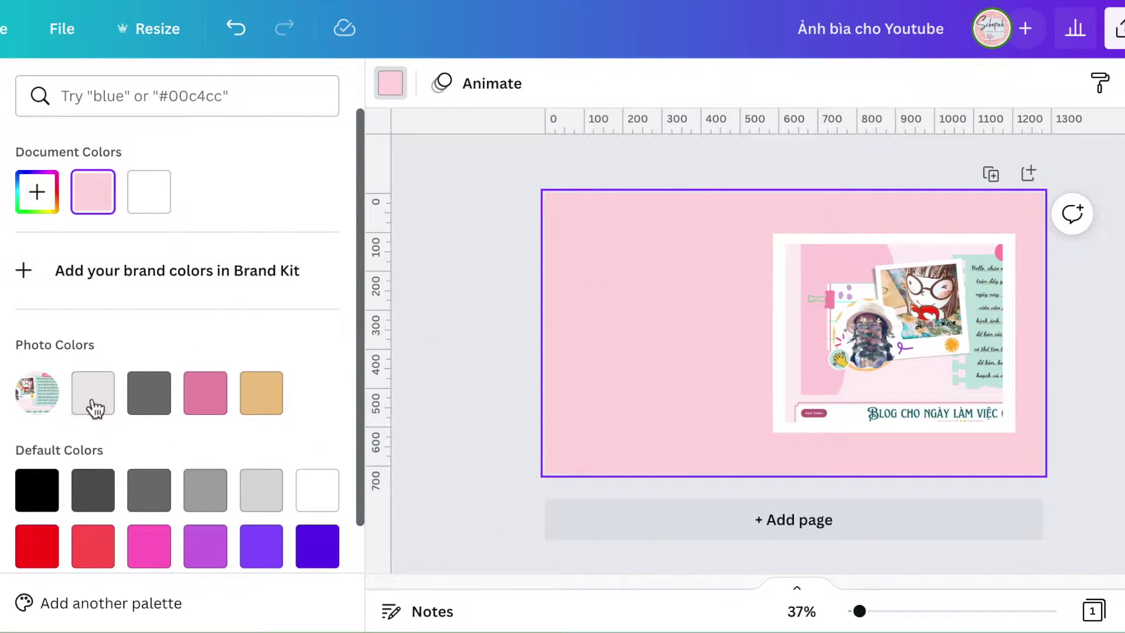
click(258, 403)
Recolor the white frame around the screenshot to a custom light green.
click(778, 427)
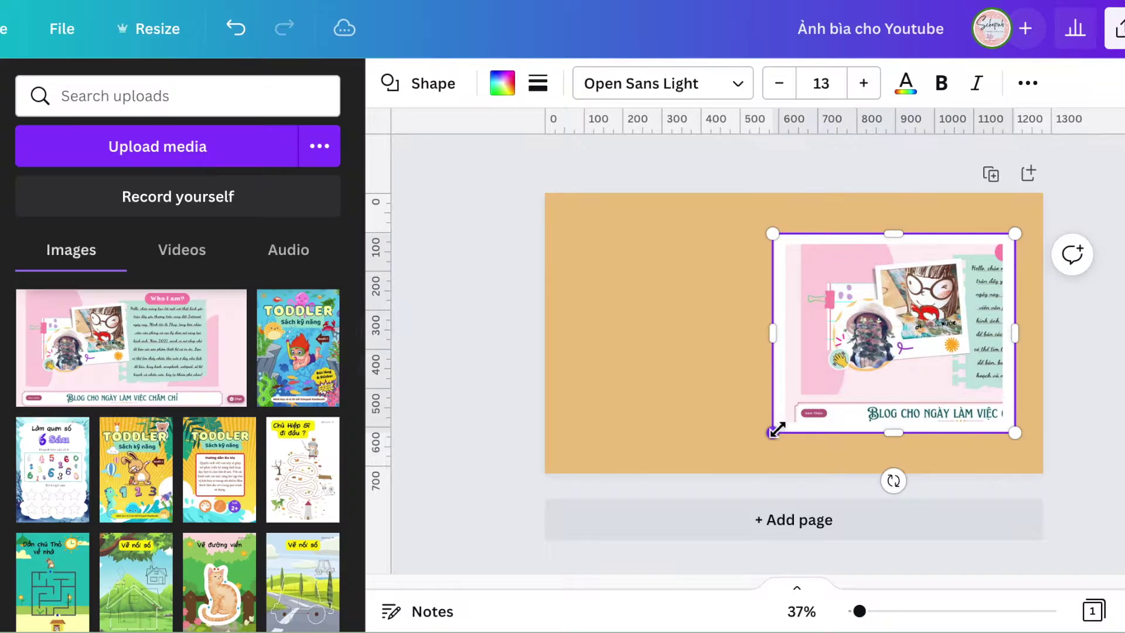
click(505, 89)
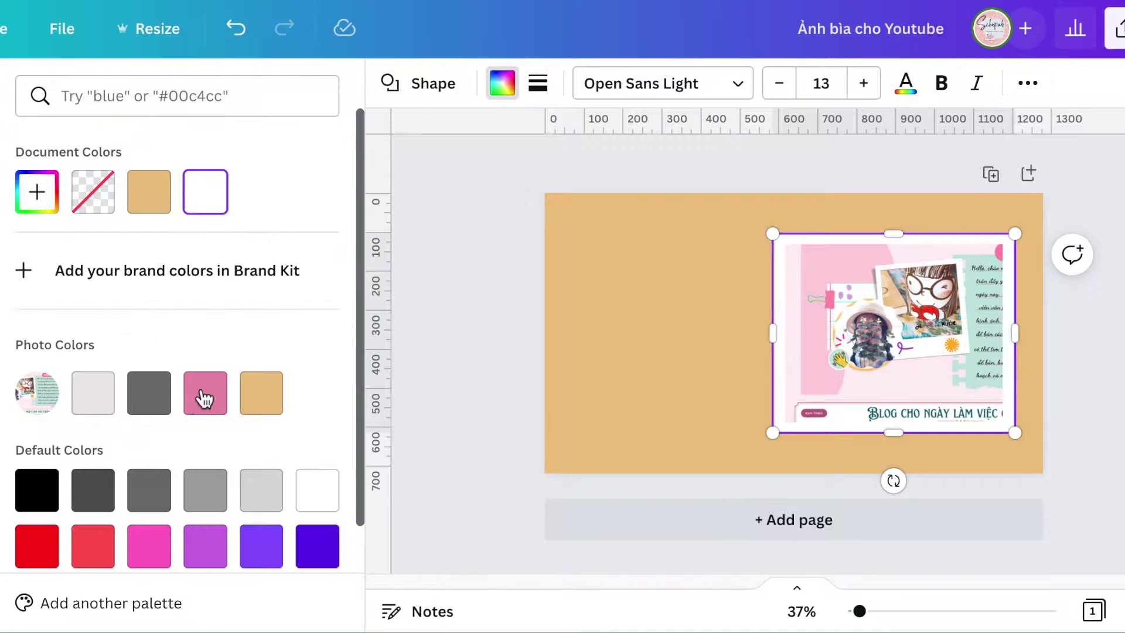
click(211, 400)
click(36, 192)
click(143, 370)
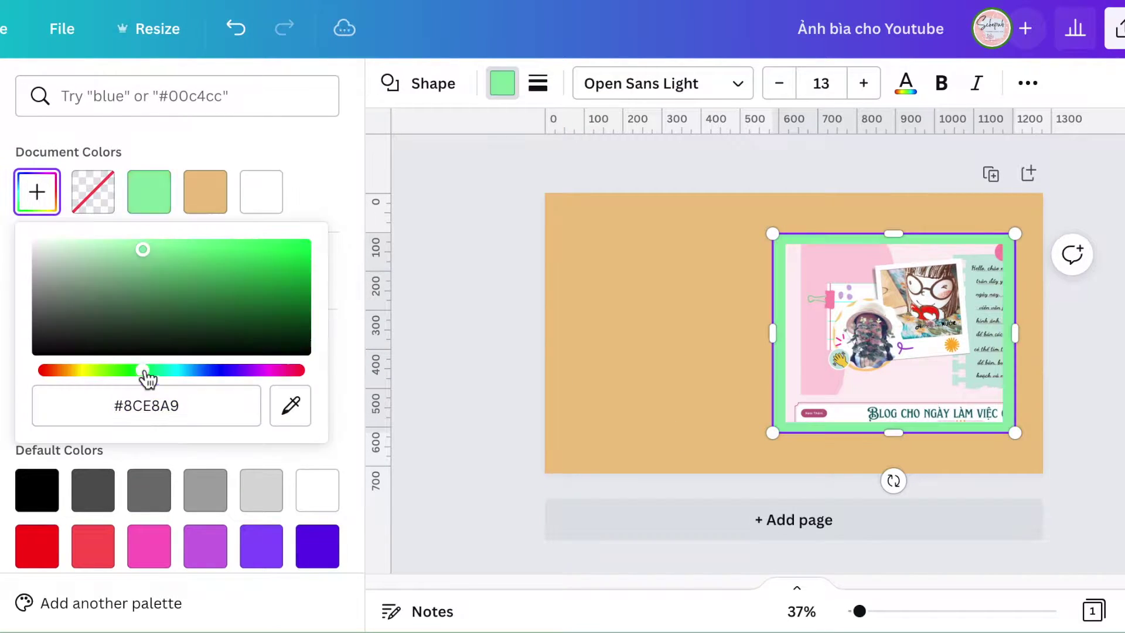
click(476, 370)
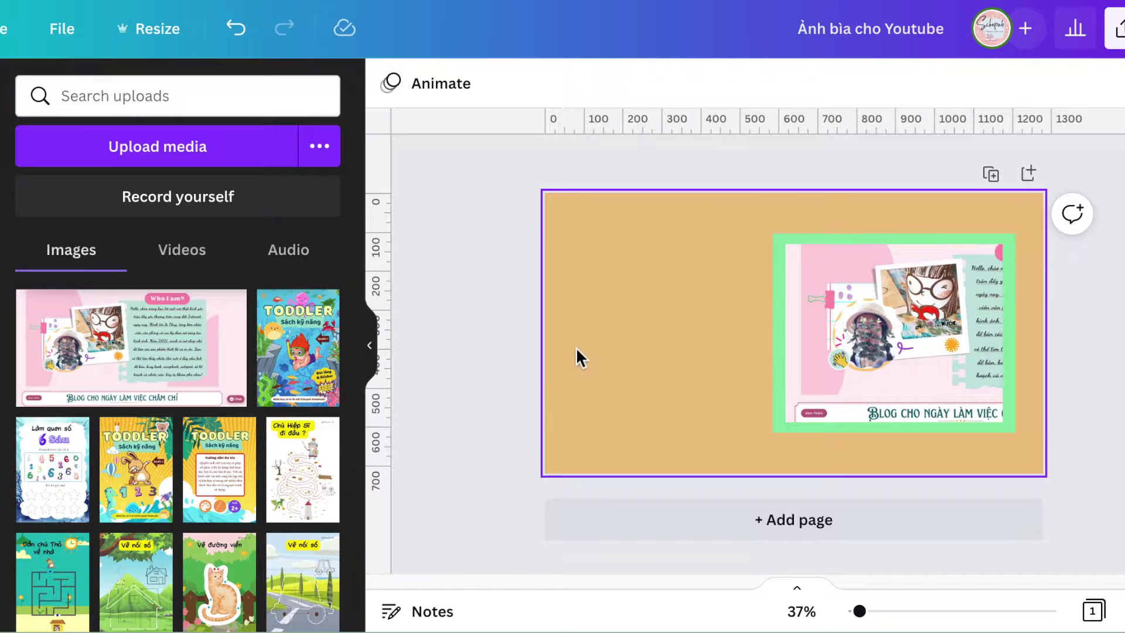
Delete the framed screenshot and the green frame around it.
double_click(918, 349)
drag(919, 350, 846, 364)
key(Delete)
key(Delete)
click(893, 403)
key(Delete)
Add the uploaded website screenshot to the page, crop its sides and place it in the page's left half.
click(181, 366)
drag(781, 347, 737, 354)
drag(933, 342, 874, 341)
drag(561, 346, 603, 345)
drag(876, 245, 835, 285)
drag(700, 362, 673, 331)
click(481, 355)
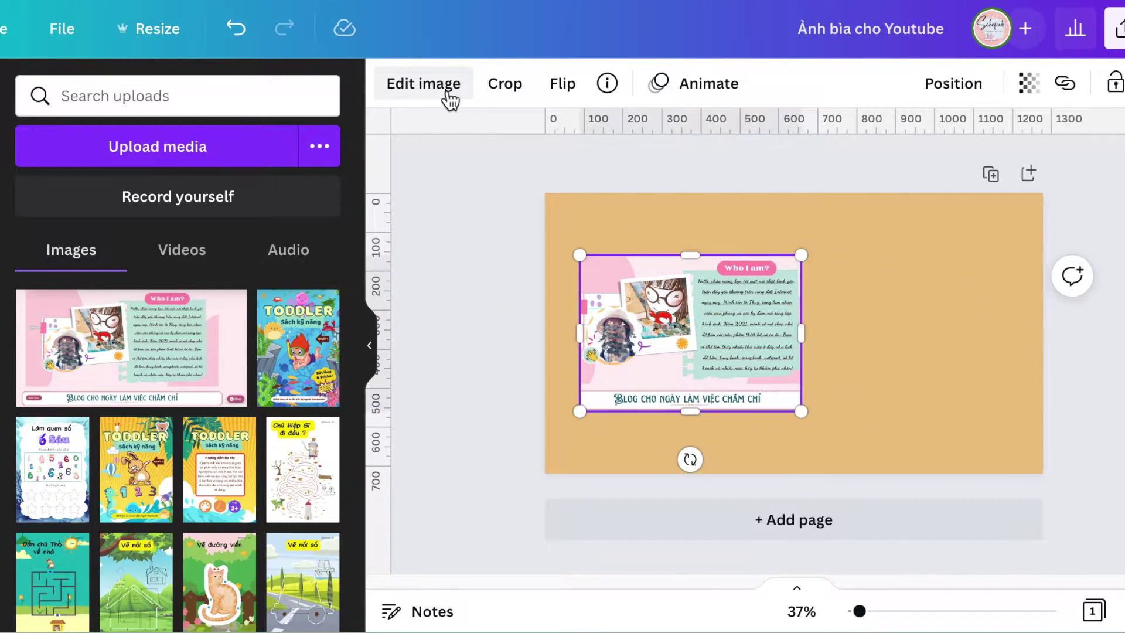
Apply the Glow shadow effect to the website screenshot.
click(443, 93)
click(84, 303)
click(191, 211)
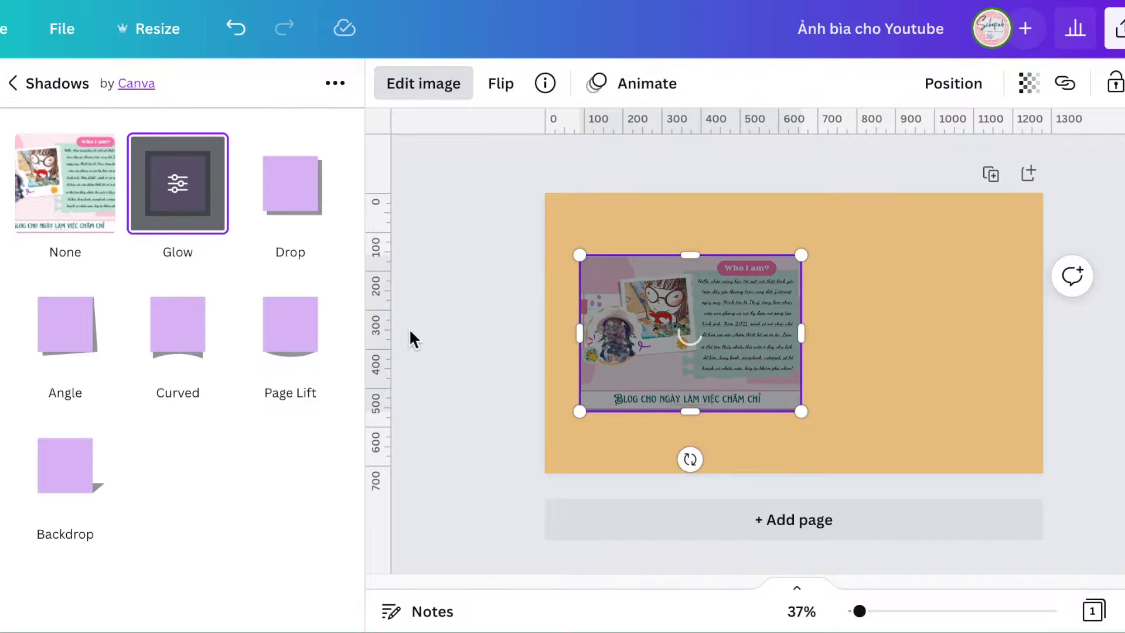
key(Escape)
click(414, 332)
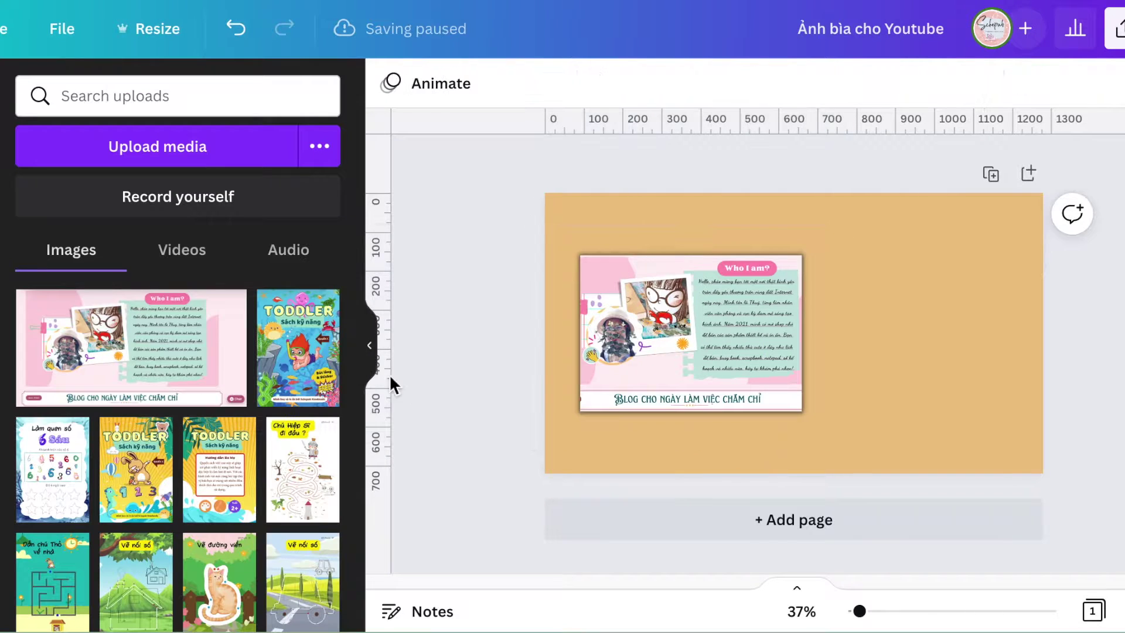
click(133, 95)
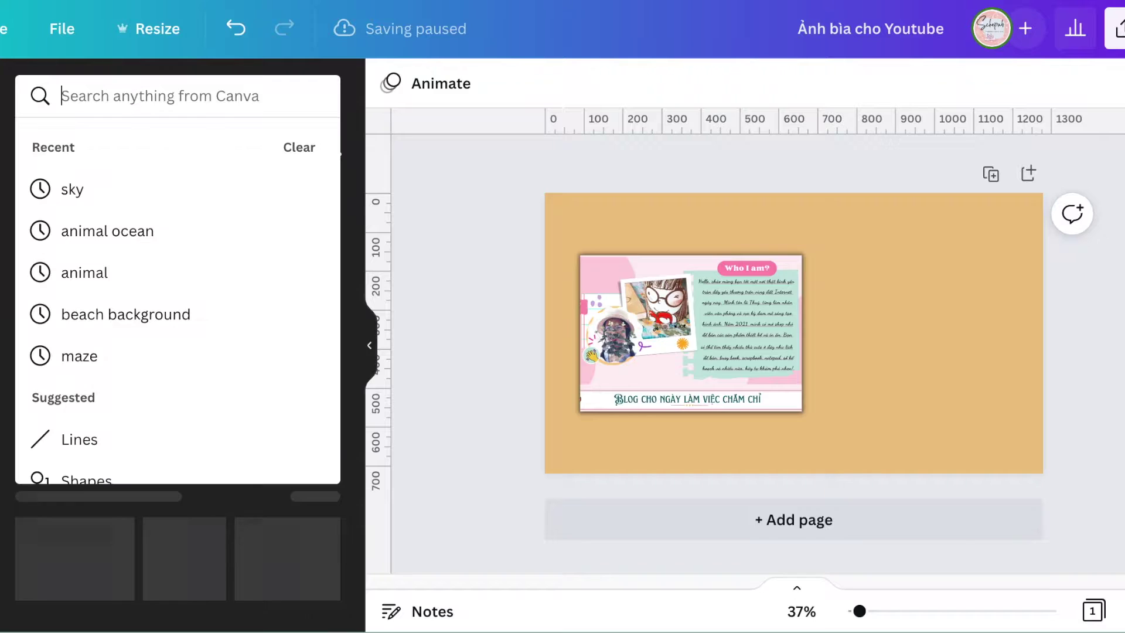
text(web)
click(109, 190)
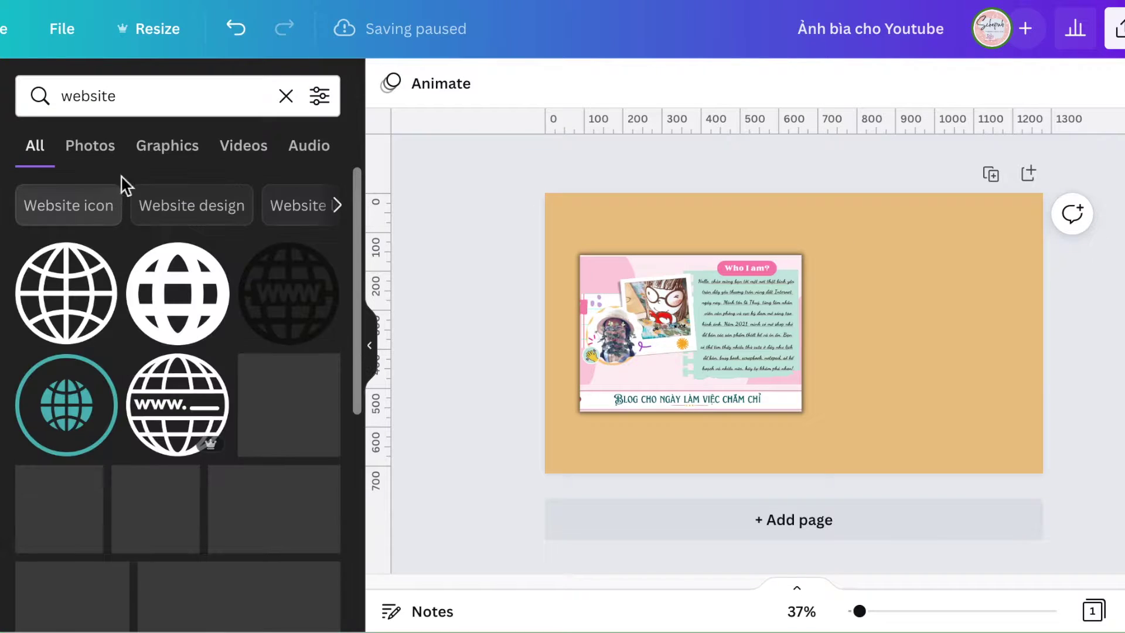
click(173, 418)
Shrink the globe icon, move the screenshot lower and place the icon above the screenshot's left edge.
drag(853, 279, 844, 246)
drag(688, 349, 685, 384)
drag(815, 285, 810, 296)
drag(843, 247, 584, 244)
Resize the website screenshot to 608 × 444 and place it just below the globe icon.
click(602, 327)
drag(574, 294, 562, 283)
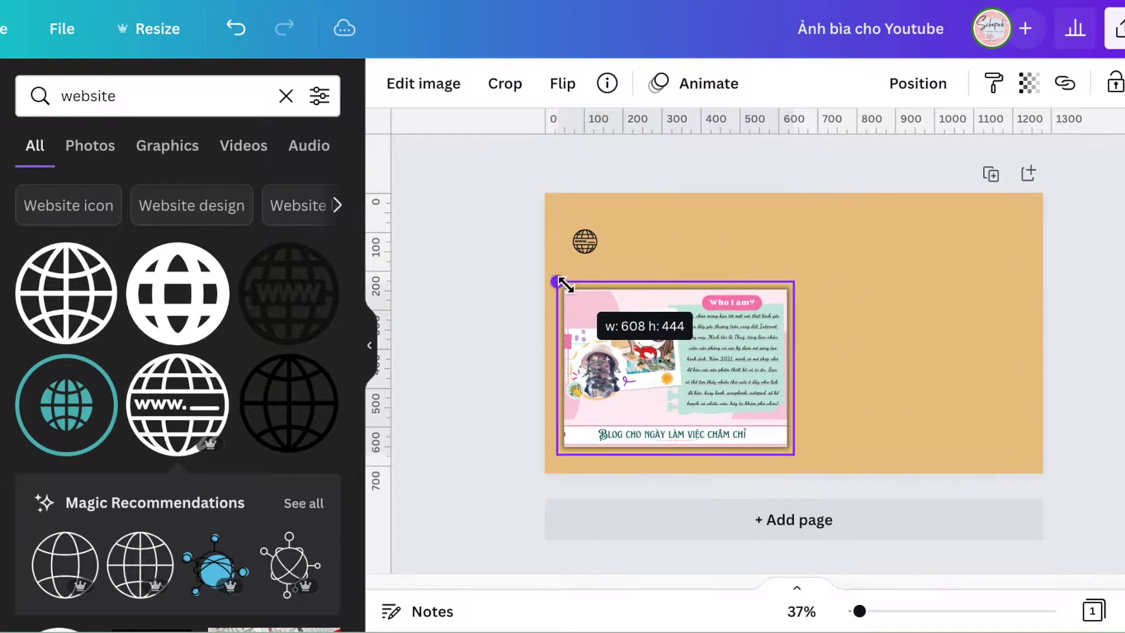
drag(703, 385, 707, 364)
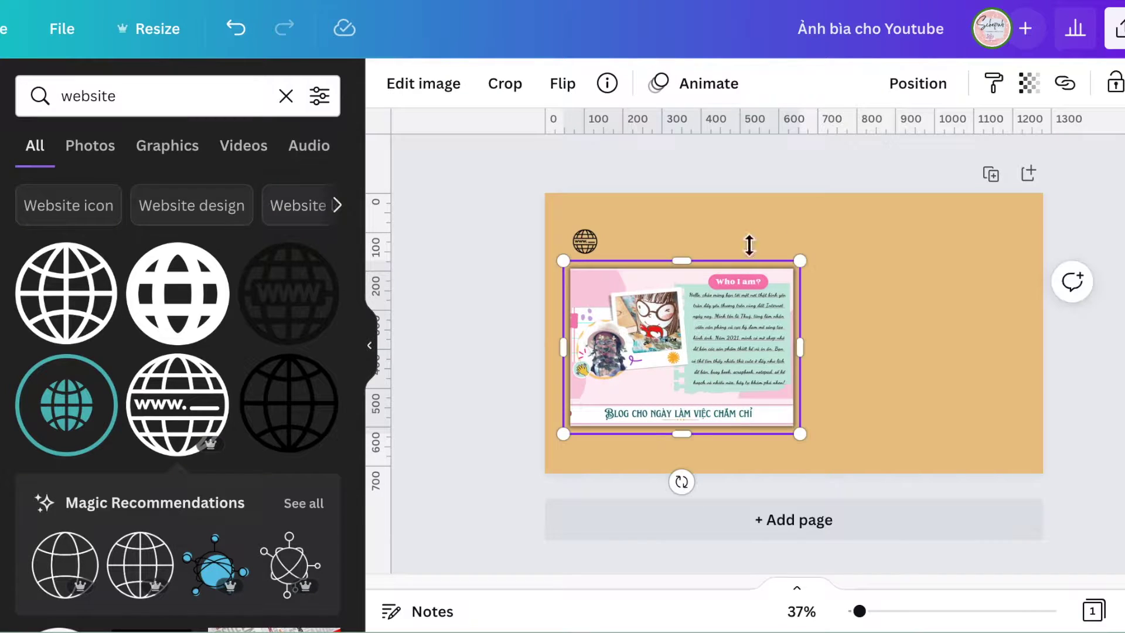
click(935, 257)
click(803, 304)
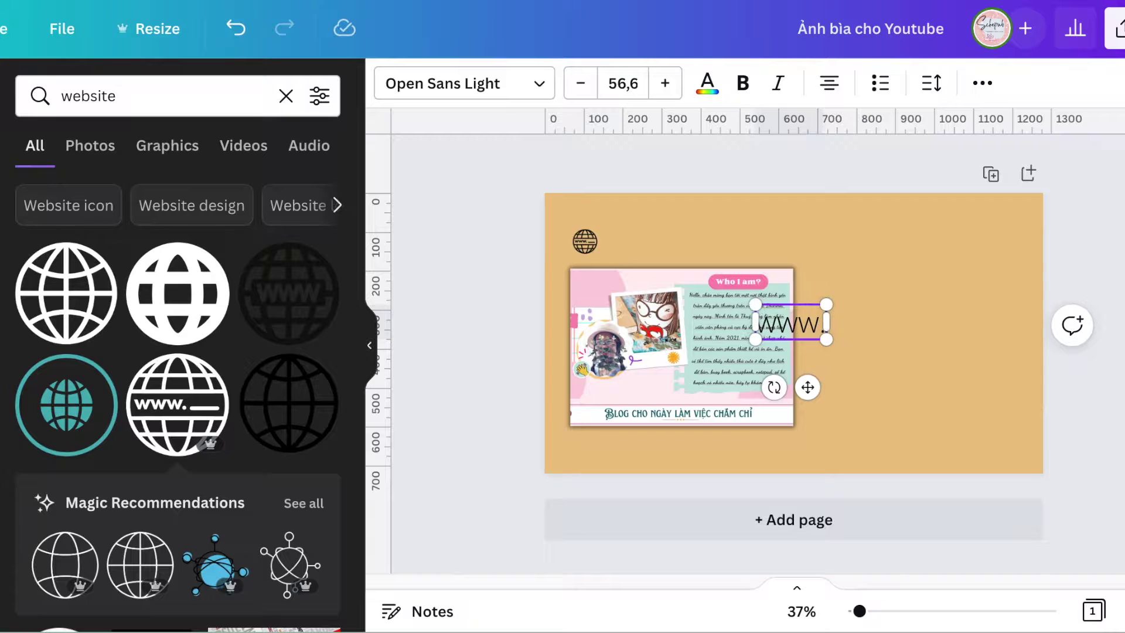
text(ndmade.com)
drag(988, 303, 840, 372)
drag(737, 391, 749, 303)
click(477, 297)
Replace the globe icon with the grey rounded search bar graphic from the results, shrunk and placed over the website address.
click(585, 240)
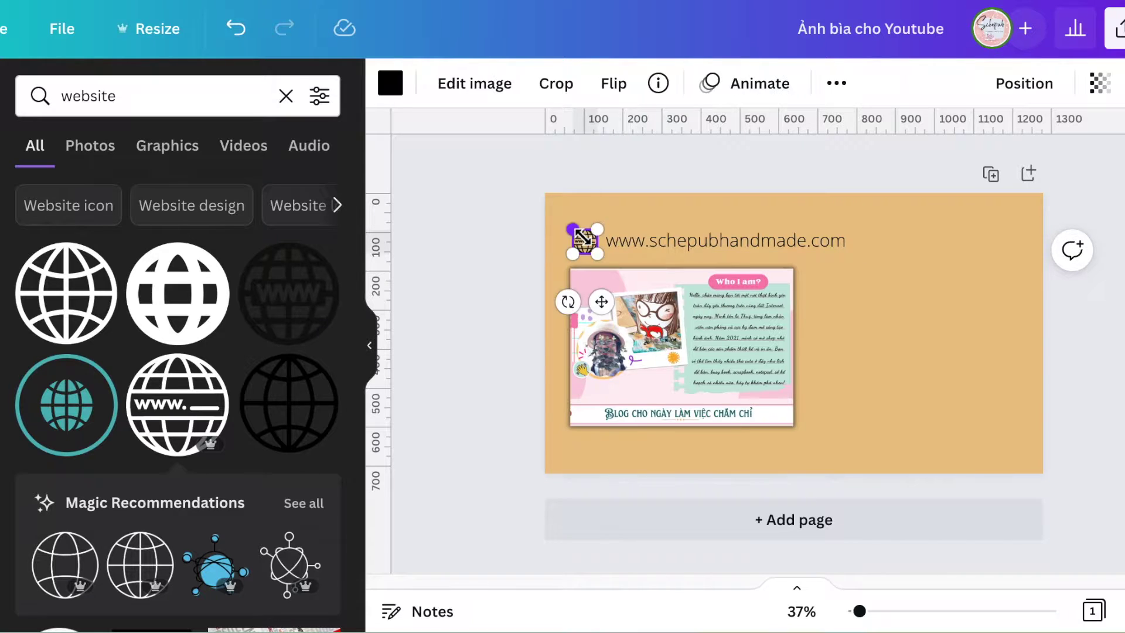
key(Delete)
scroll(216, 469, down, 2)
scroll(217, 469, down, 8)
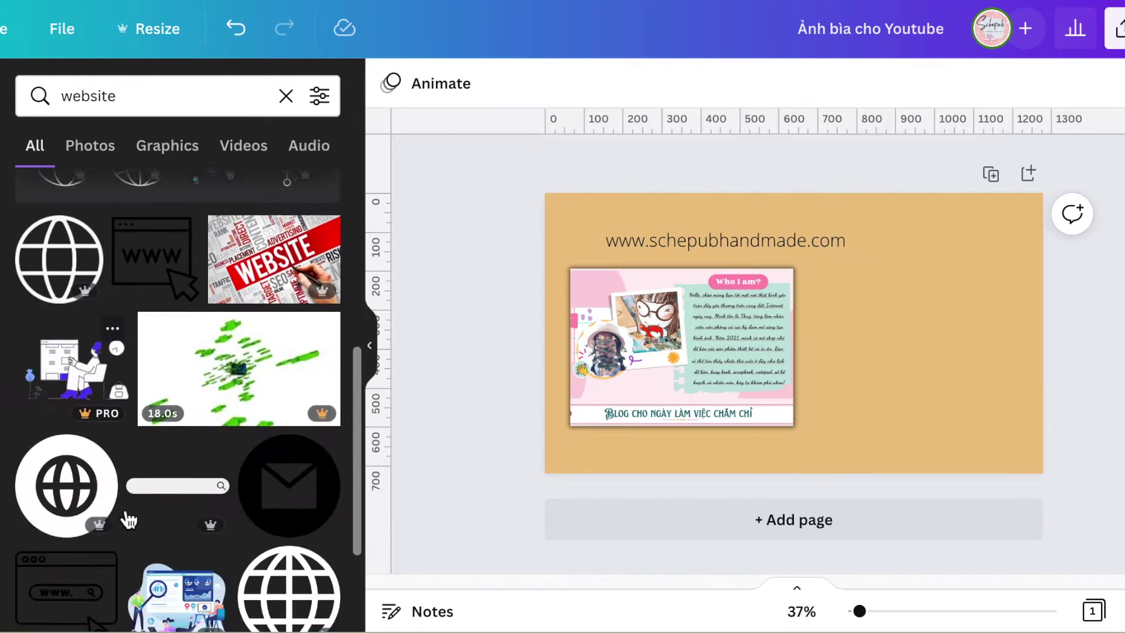
click(197, 336)
drag(693, 330, 598, 330)
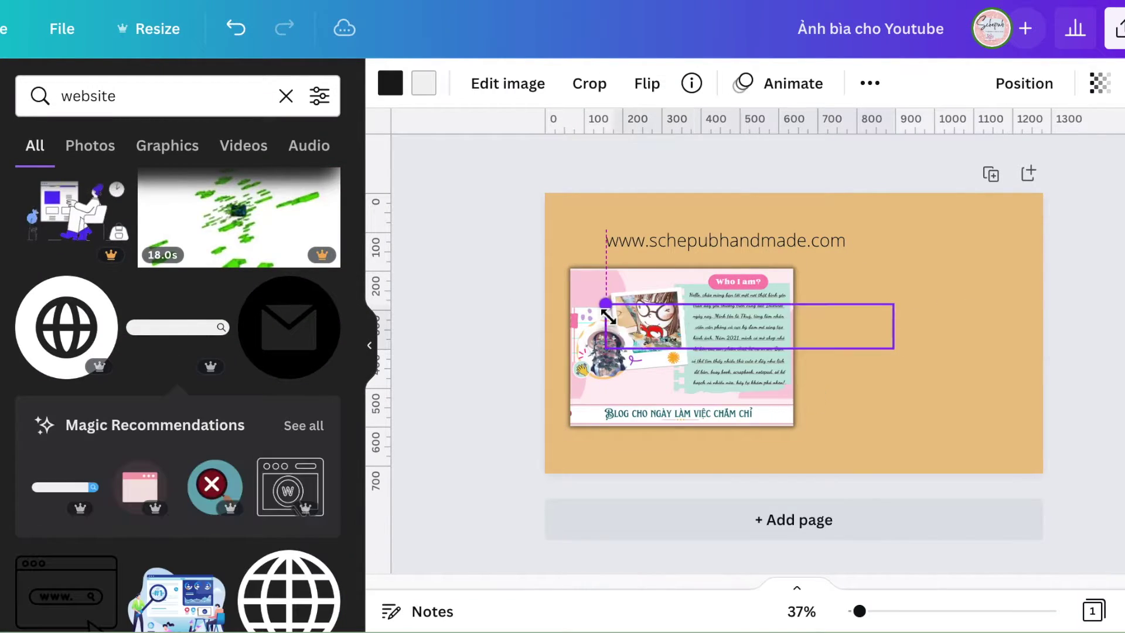
drag(780, 338, 816, 252)
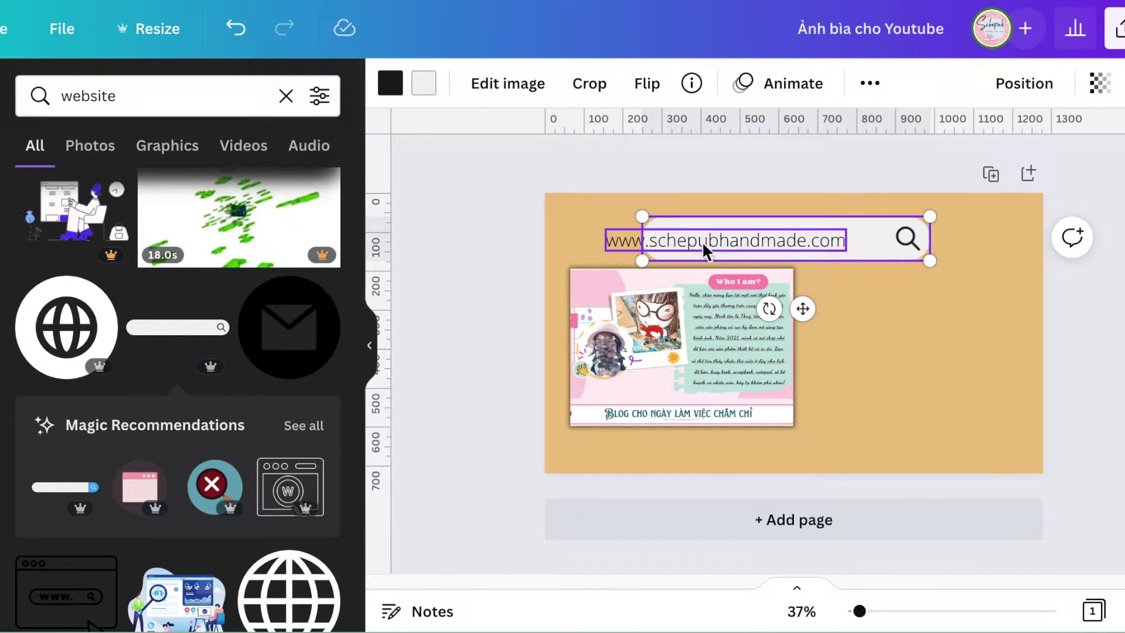
Fit the website address inside the search bar graphic and enlarge the bar slightly.
drag(692, 248, 741, 245)
click(1117, 330)
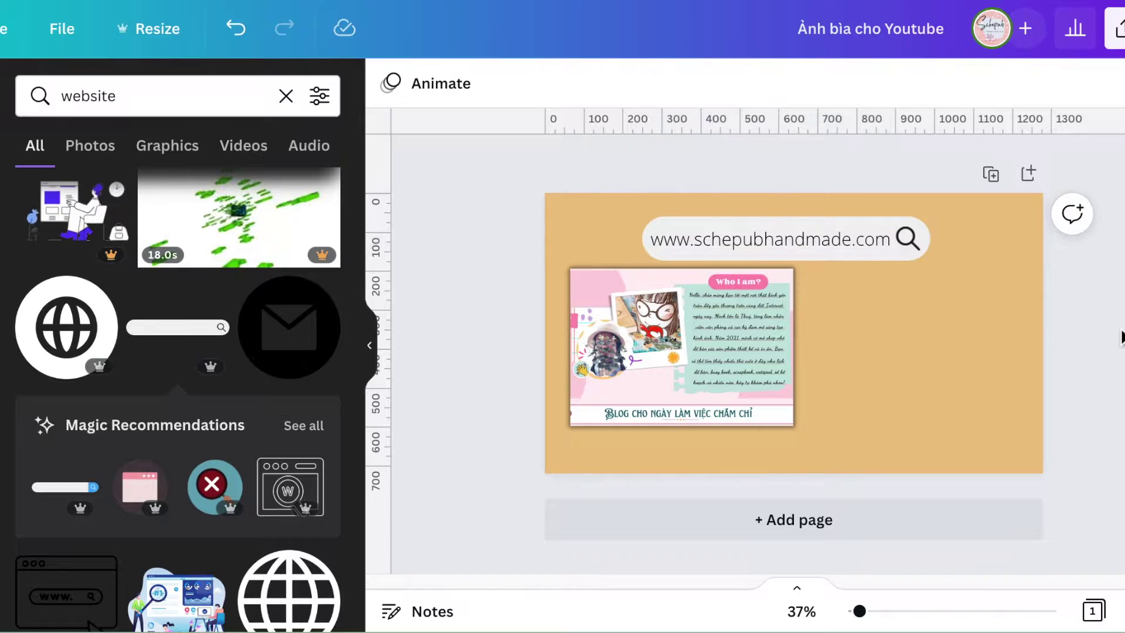
click(645, 224)
mouse_move(639, 219)
mouse_down()
mouse_move(615, 212)
mouse_move(628, 216)
mouse_up()
click(749, 238)
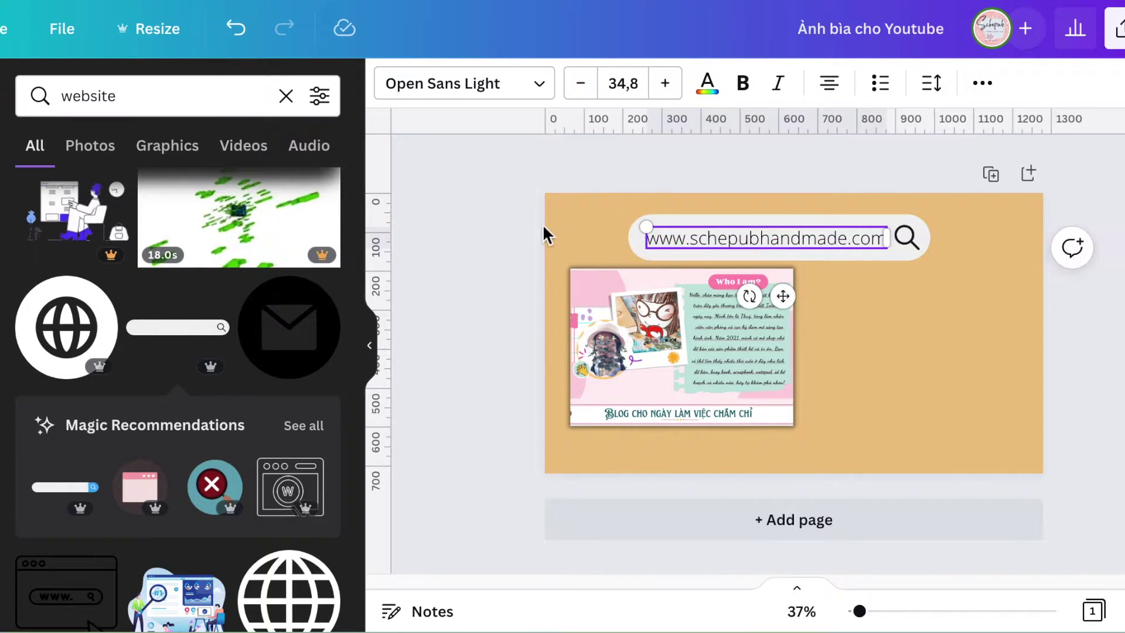
Shift the search bar graphic and website address together to the right and move the screenshot lower.
click(518, 246)
drag(514, 228, 819, 243)
drag(816, 241, 831, 242)
click(509, 360)
drag(681, 379, 677, 389)
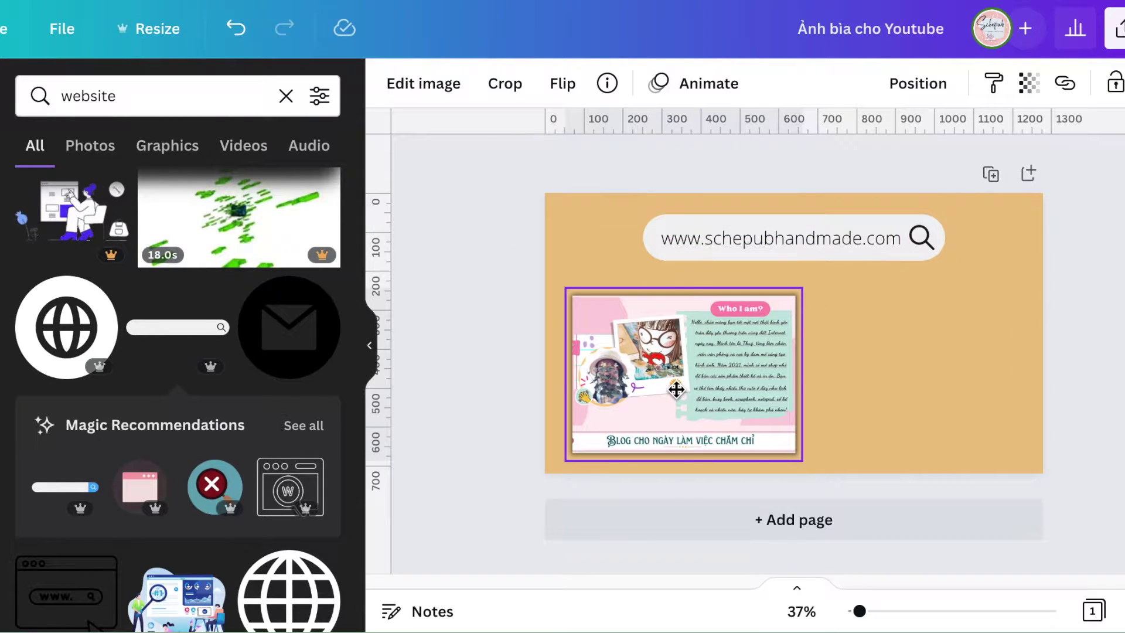
click(68, 491)
drag(692, 320, 574, 339)
key(Delete)
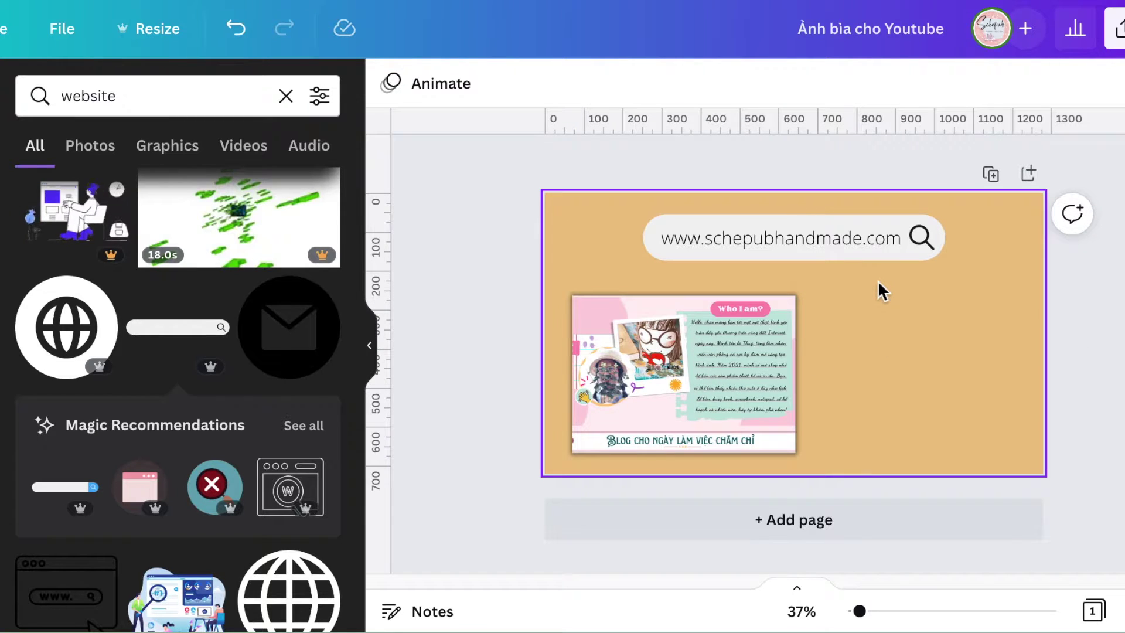
Replace the search bar graphic with a pill shape from Lines & Shapes, stretched into a long bar near the page's top.
click(286, 95)
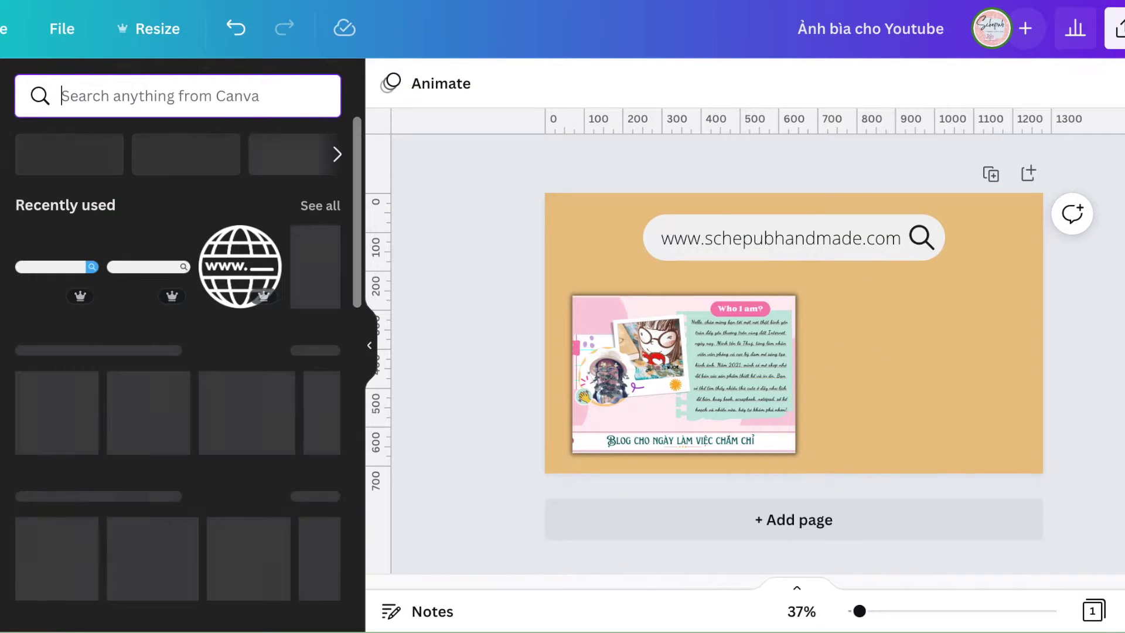
click(321, 351)
scroll(298, 469, down, 5)
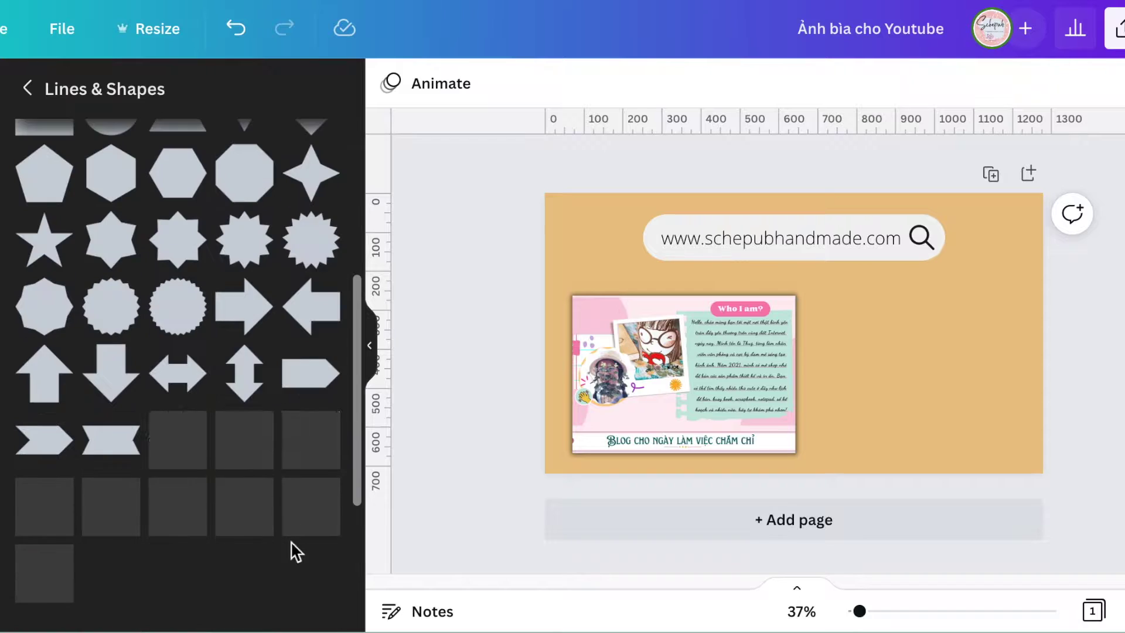
click(846, 255)
key(Delete)
drag(835, 246, 919, 418)
click(246, 446)
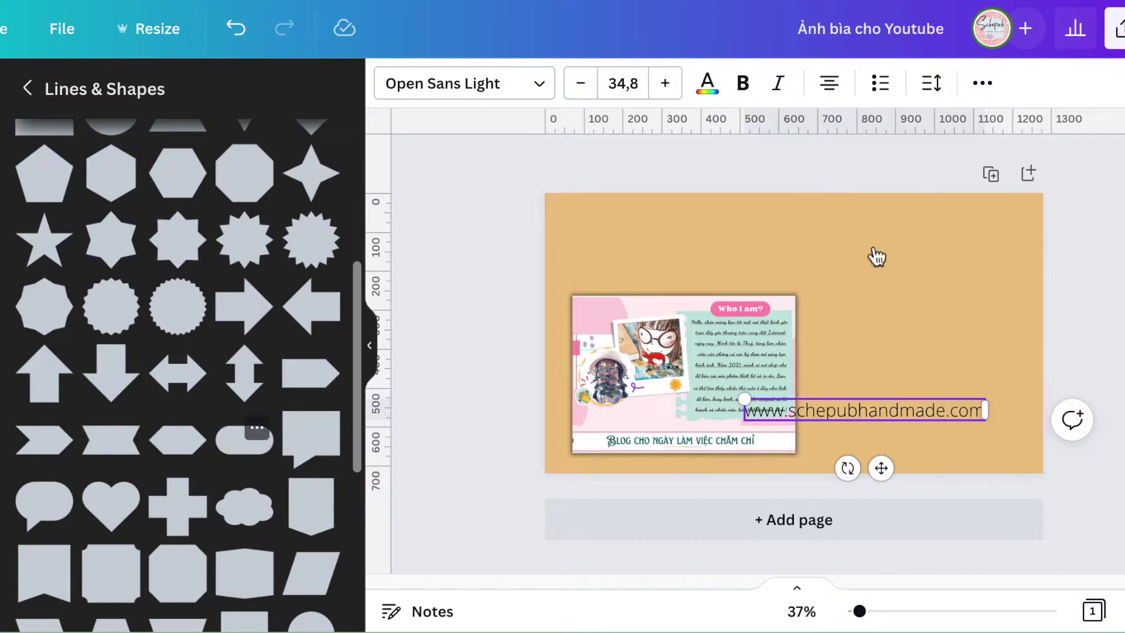
drag(838, 331, 1045, 332)
drag(902, 402, 833, 304)
Change the website address font to Bogart Thin and place the text on the pill-shaped bar.
click(875, 407)
click(535, 84)
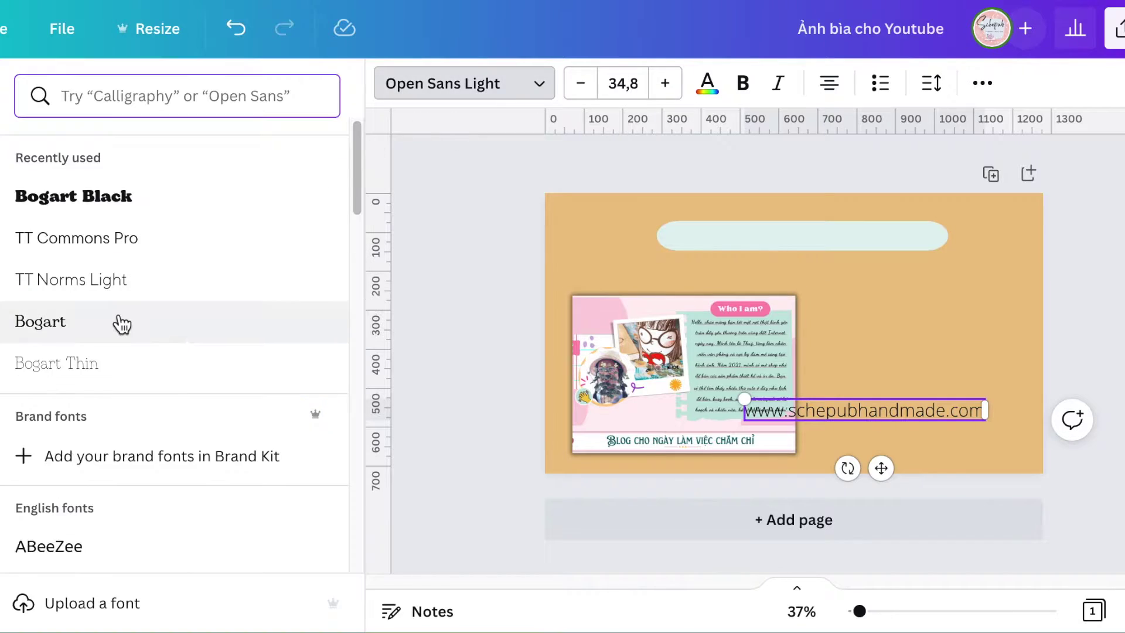
scroll(119, 511, down, 6)
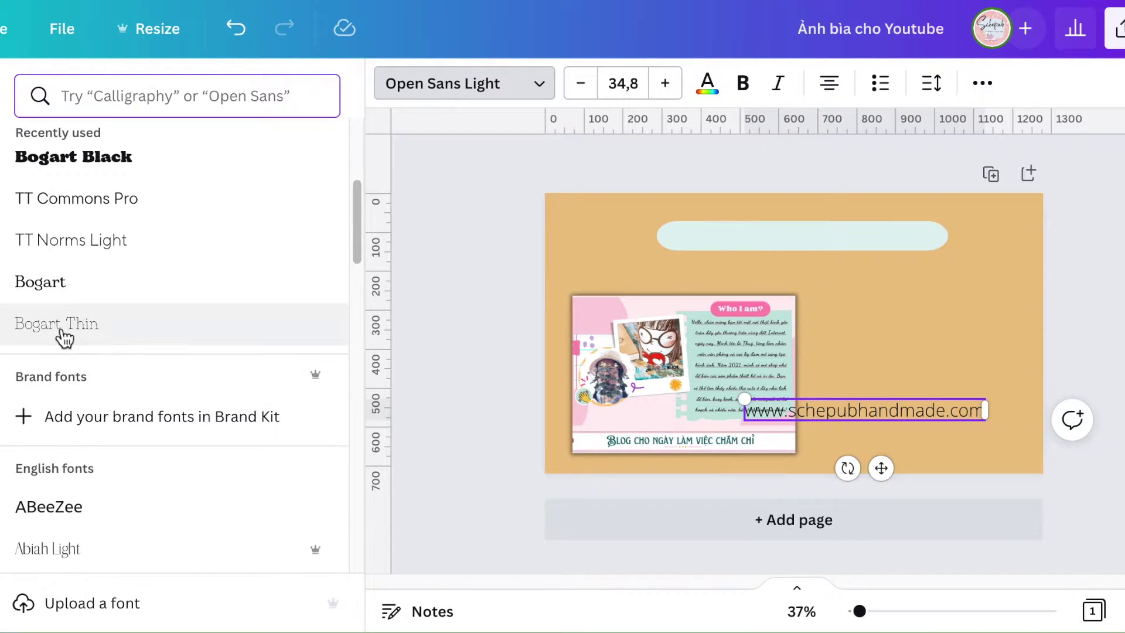
click(66, 317)
drag(881, 467, 811, 298)
click(482, 265)
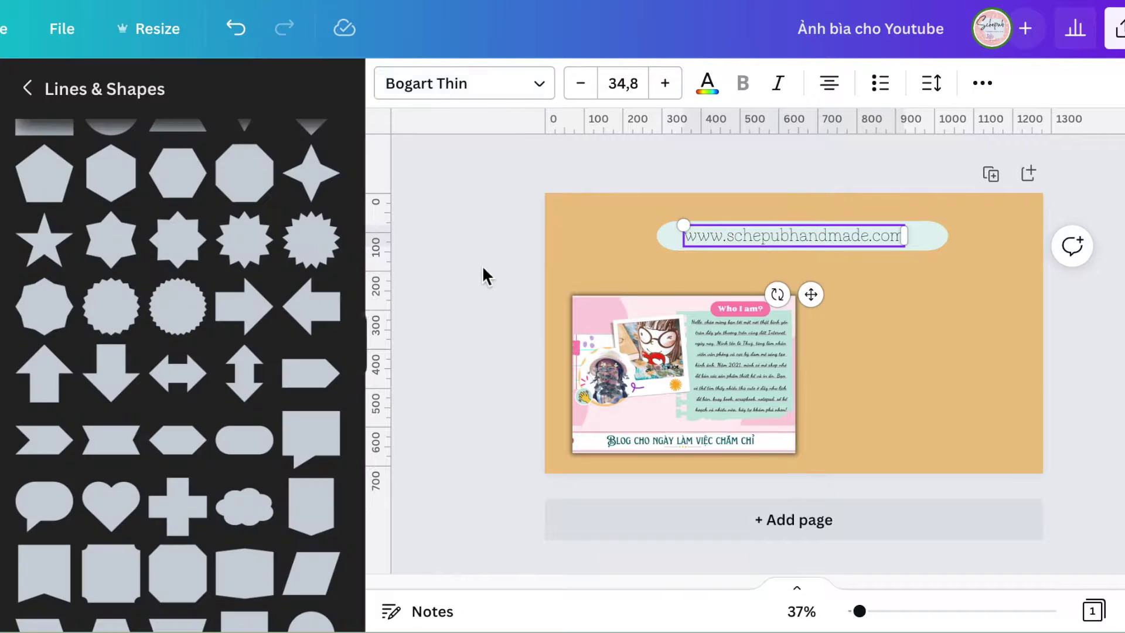
click(696, 235)
key(Left)
Search the elements for "find", insert the magnifying glass, shrink it and place it at the bar's right end.
click(27, 99)
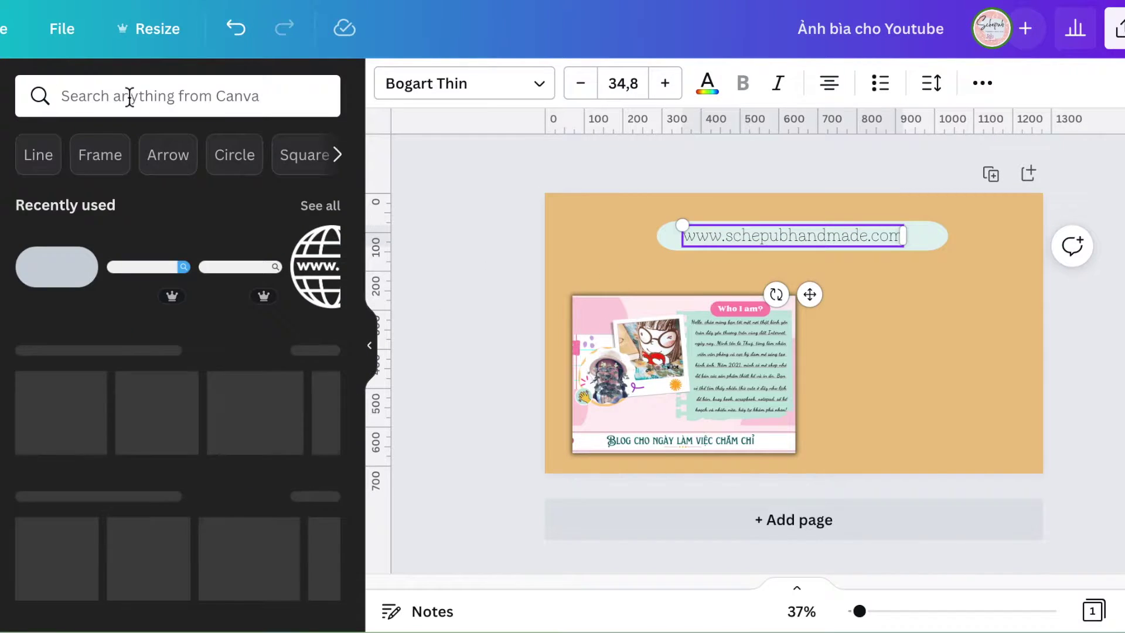
click(128, 95)
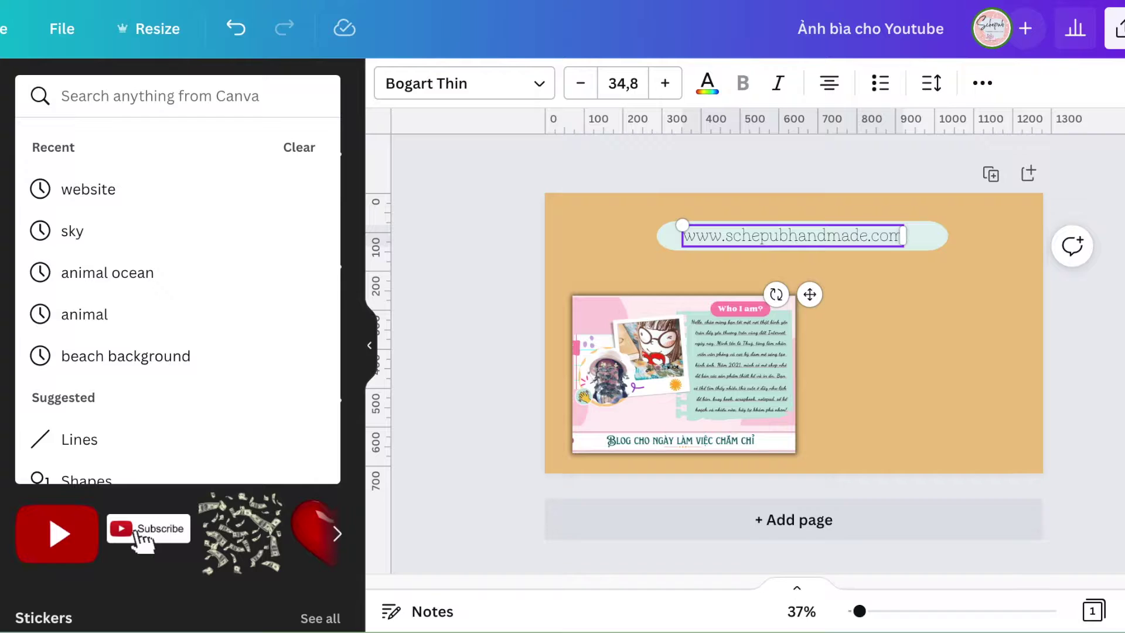
text(find)
key(Return)
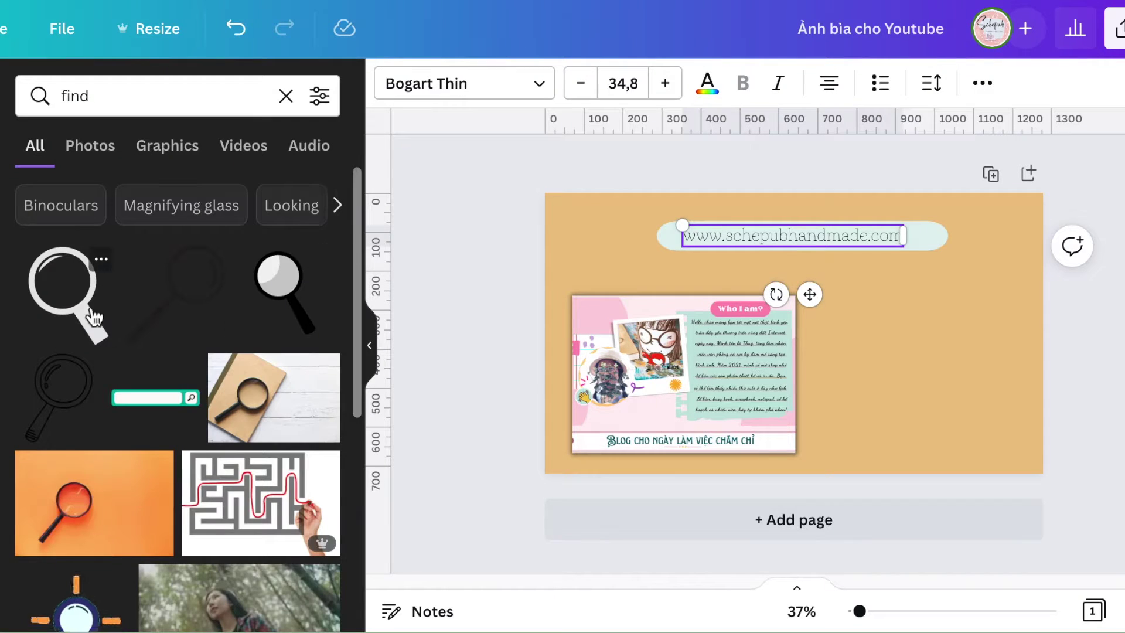
click(138, 320)
drag(762, 293, 824, 371)
drag(846, 445, 949, 308)
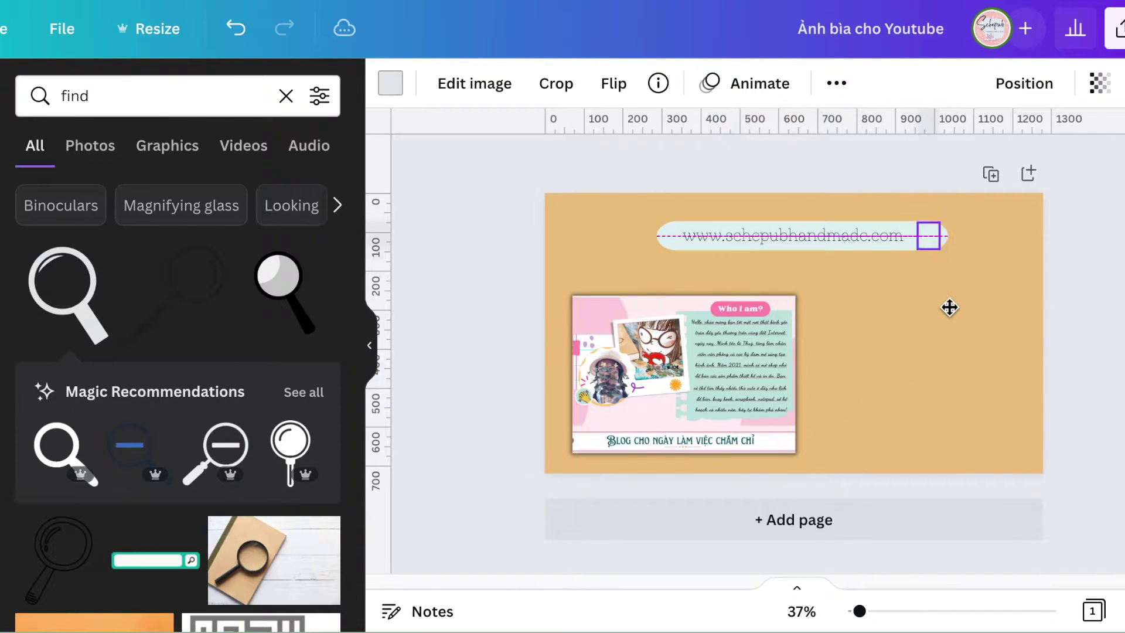
Recolor the magnifying glass black and fine-tune its position within the bar.
click(391, 83)
click(92, 188)
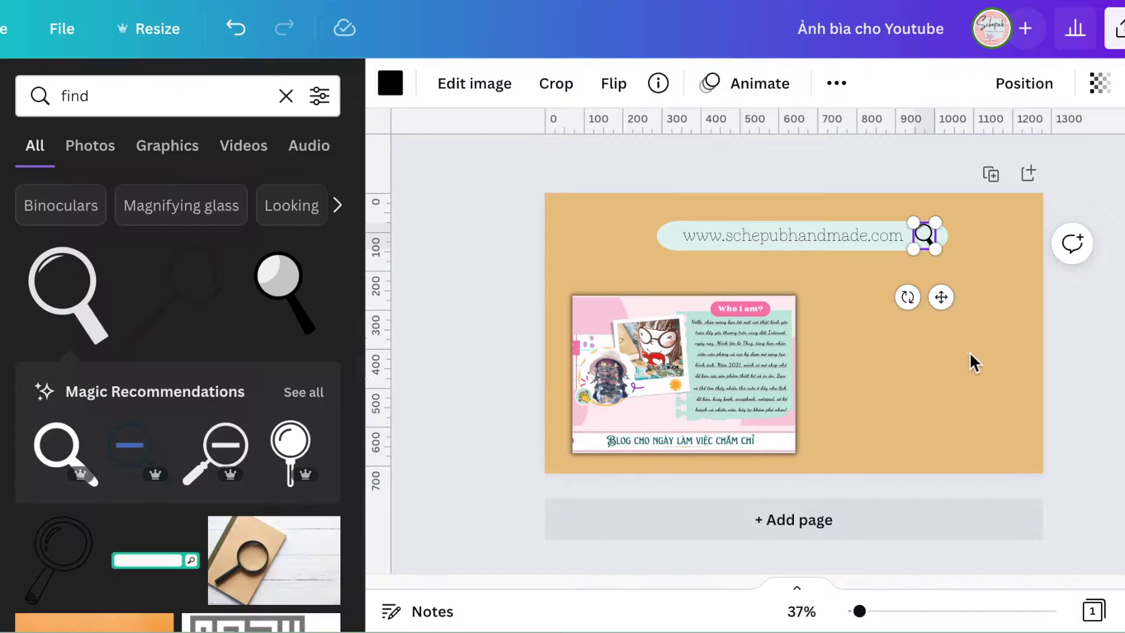
click(971, 359)
click(924, 236)
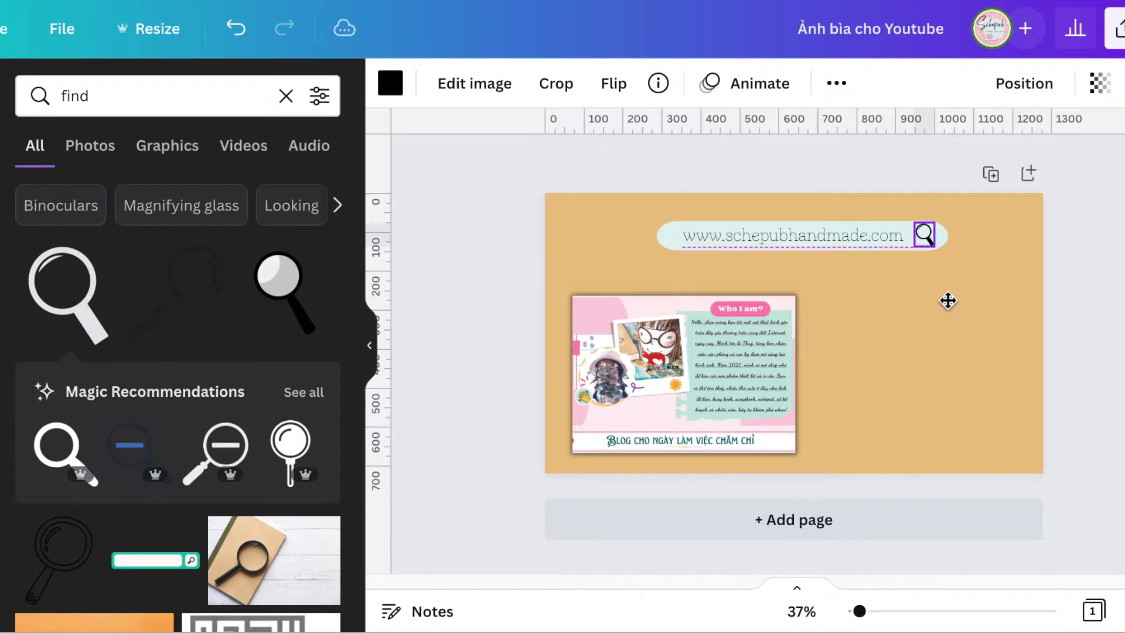
click(971, 354)
Move the bar with its website address to the left and center the screenshot below it.
drag(485, 203, 751, 241)
drag(724, 346, 753, 321)
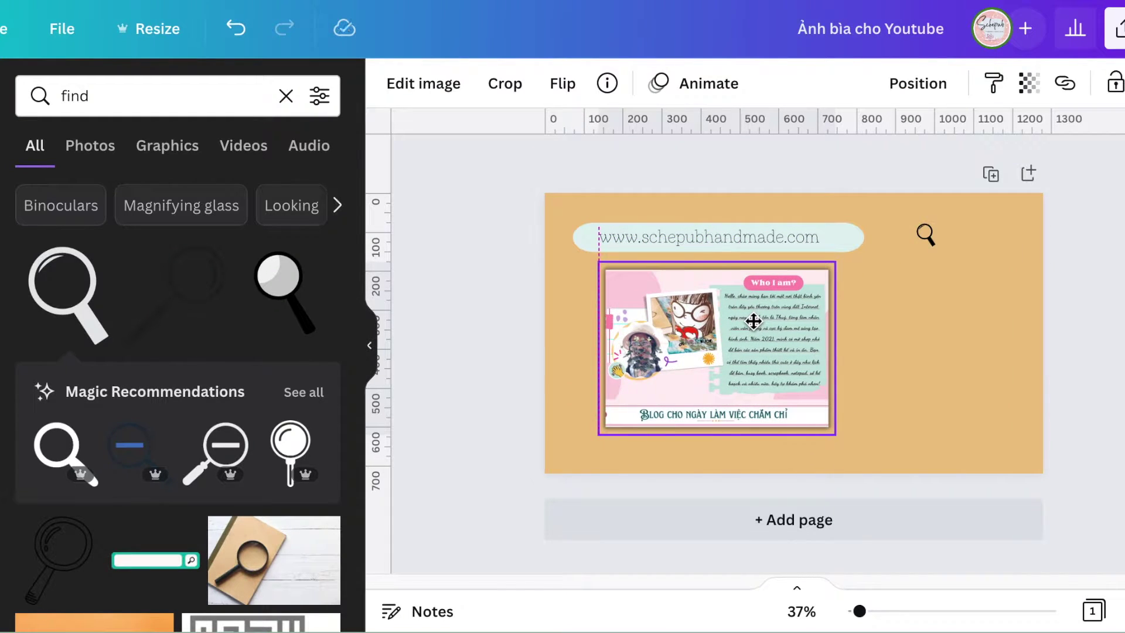
click(935, 369)
Move the magnifying glass back onto the bar's right end, beside the website address.
drag(930, 248, 849, 251)
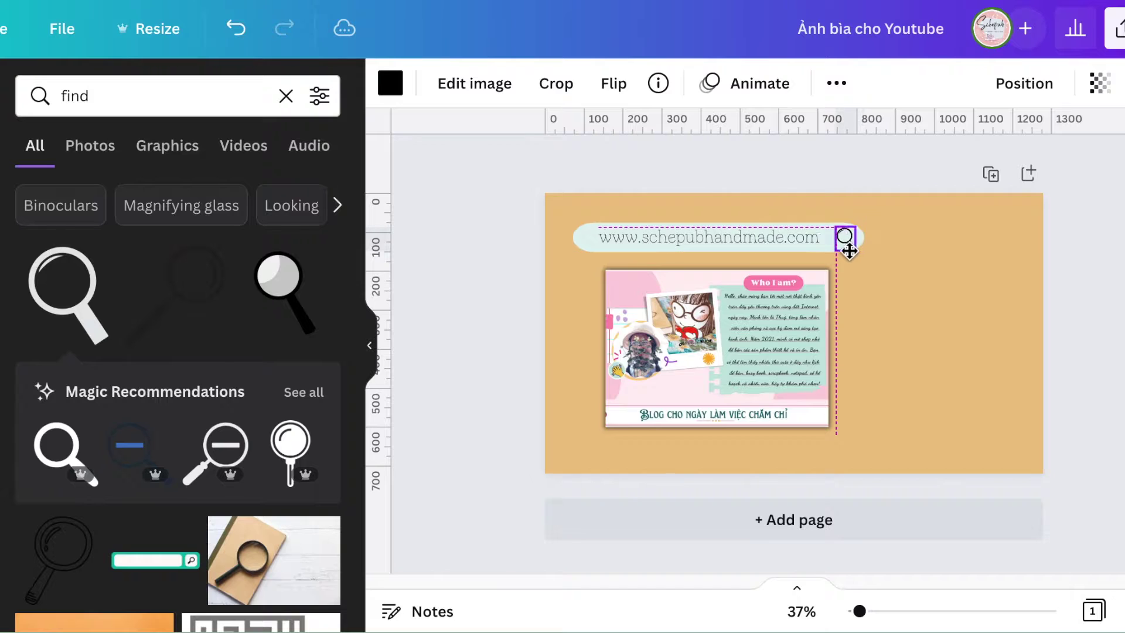
click(448, 311)
click(836, 239)
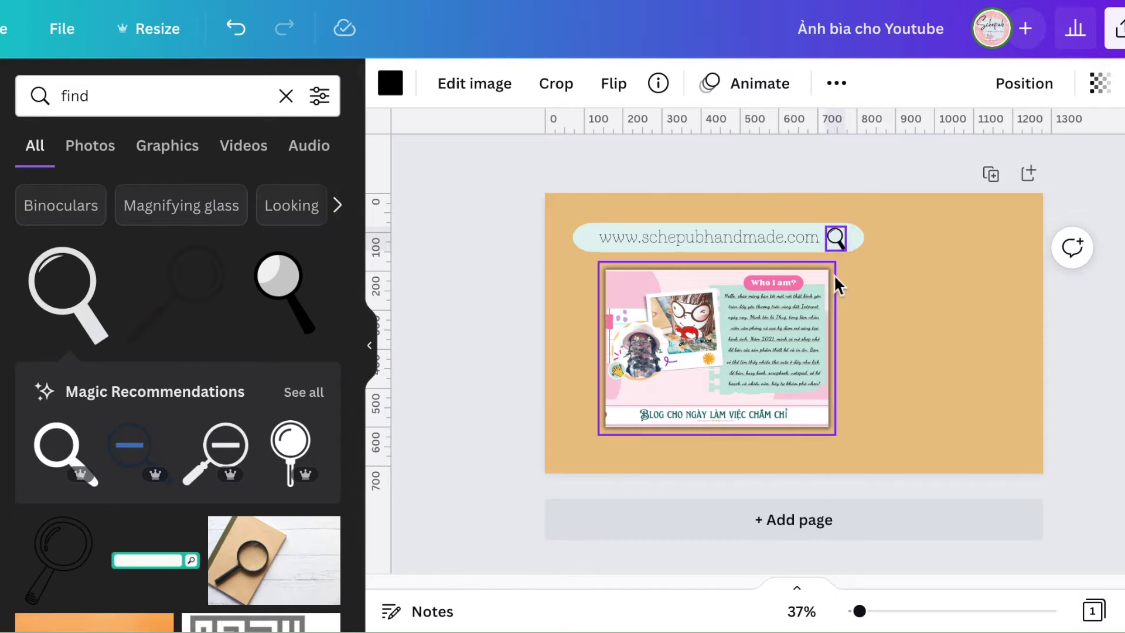
click(505, 272)
Group the pill-shaped bar, the website address and the magnifying glass.
drag(495, 251, 879, 229)
click(1027, 83)
click(752, 142)
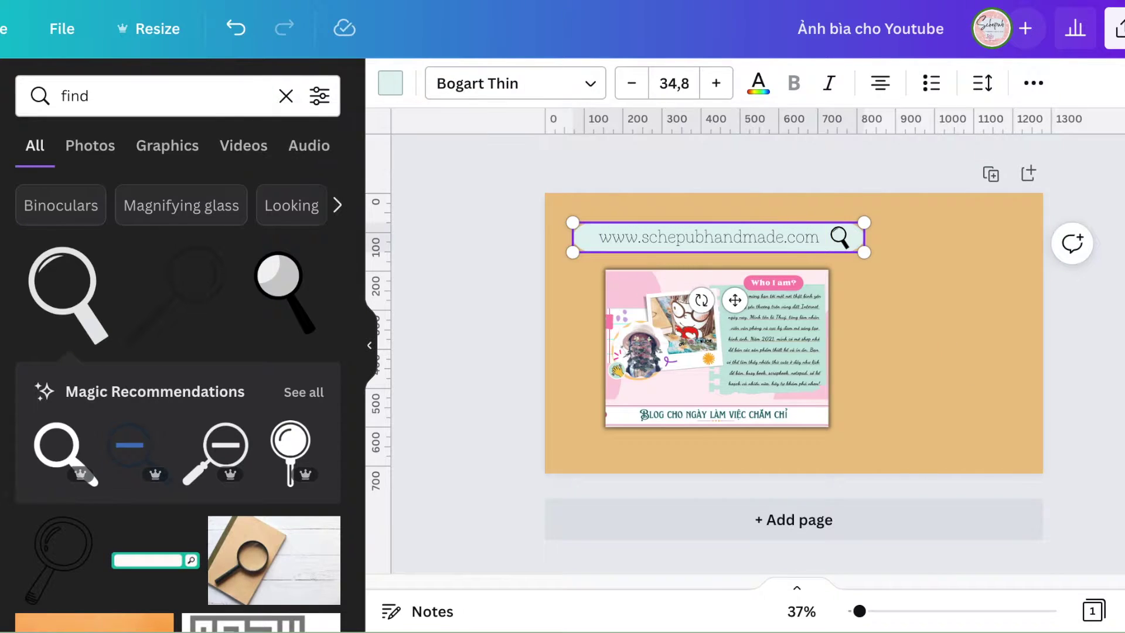
Search the elements for "arrow", insert the curved downward arrow, and shrink, rotate and place it from the bar's left end toward the screenshot.
key(Escape)
text(arr)
click(75, 272)
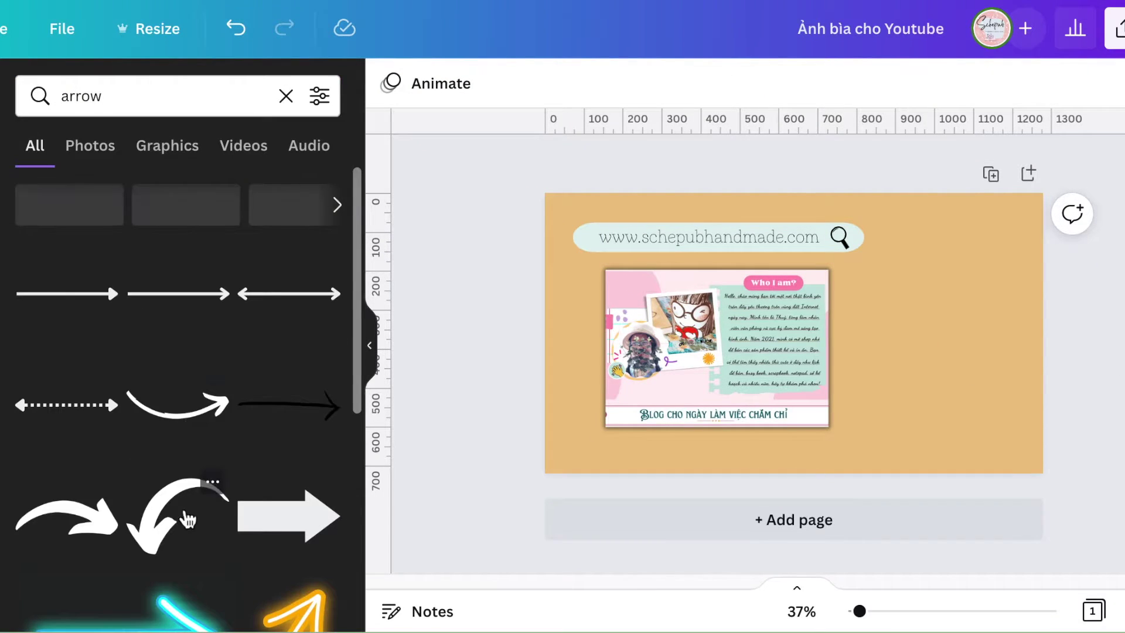
click(188, 519)
drag(877, 276, 780, 333)
drag(726, 437, 806, 451)
drag(804, 399, 642, 289)
Recolor the curved arrow black.
click(390, 83)
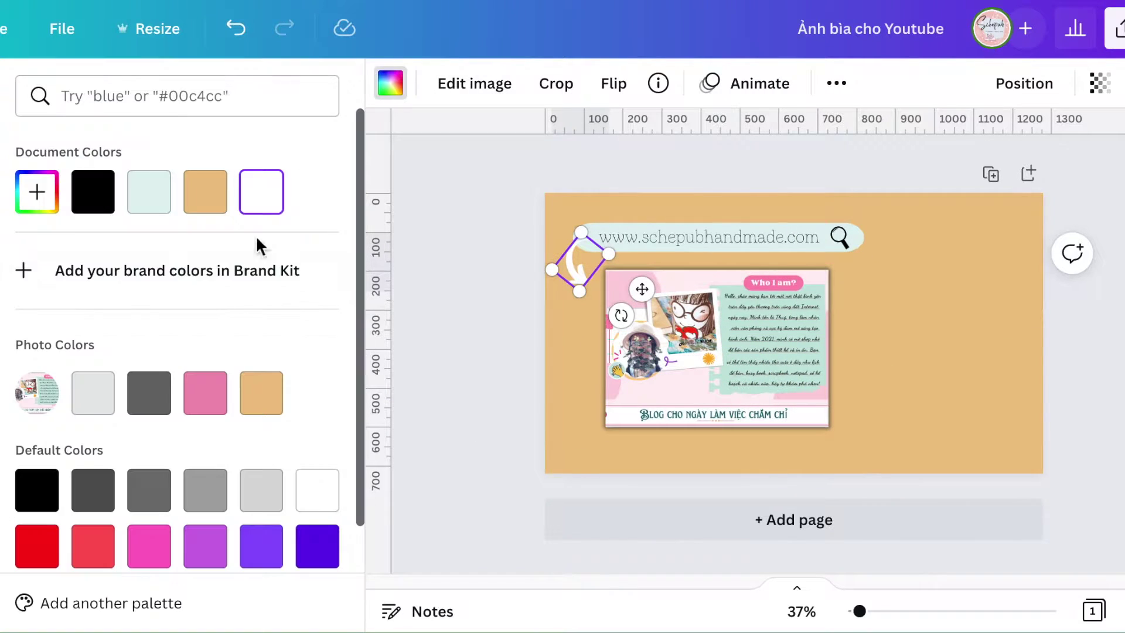
click(93, 191)
click(979, 395)
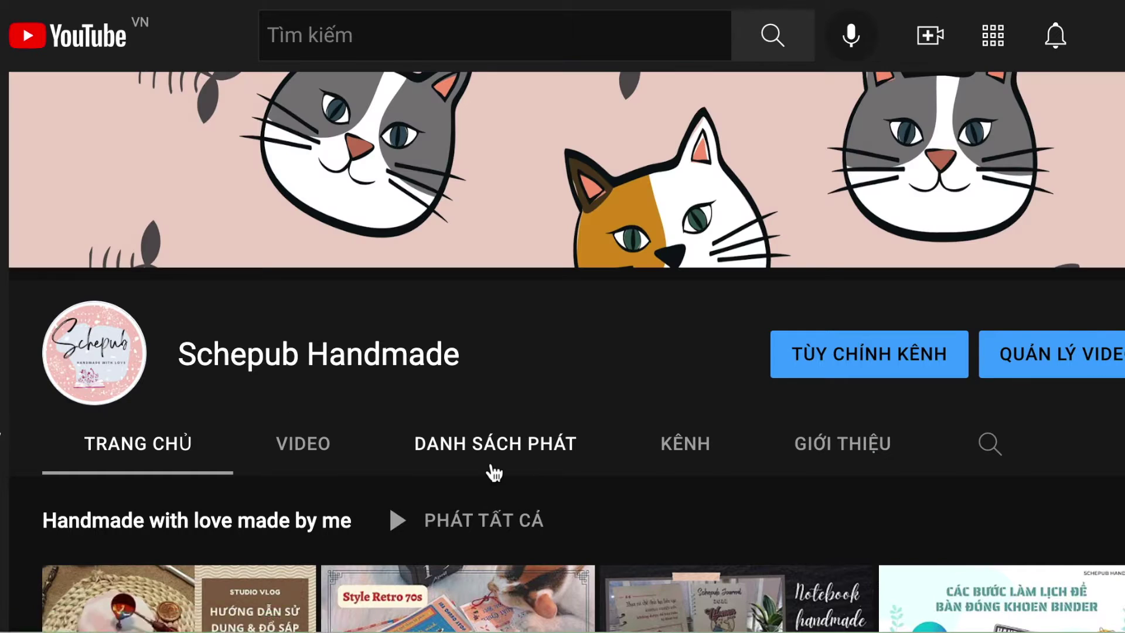
Switch to YouTube, open the channel's "Thiết kế Website cho shop" playlist and open its second video.
click(496, 443)
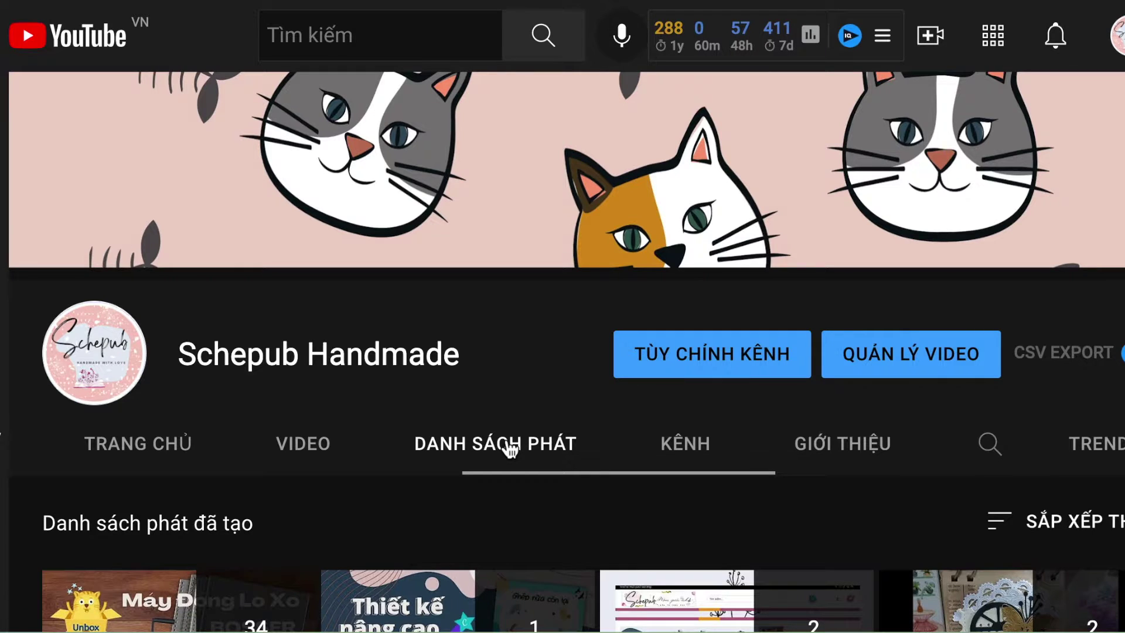
scroll(515, 442, down, 5)
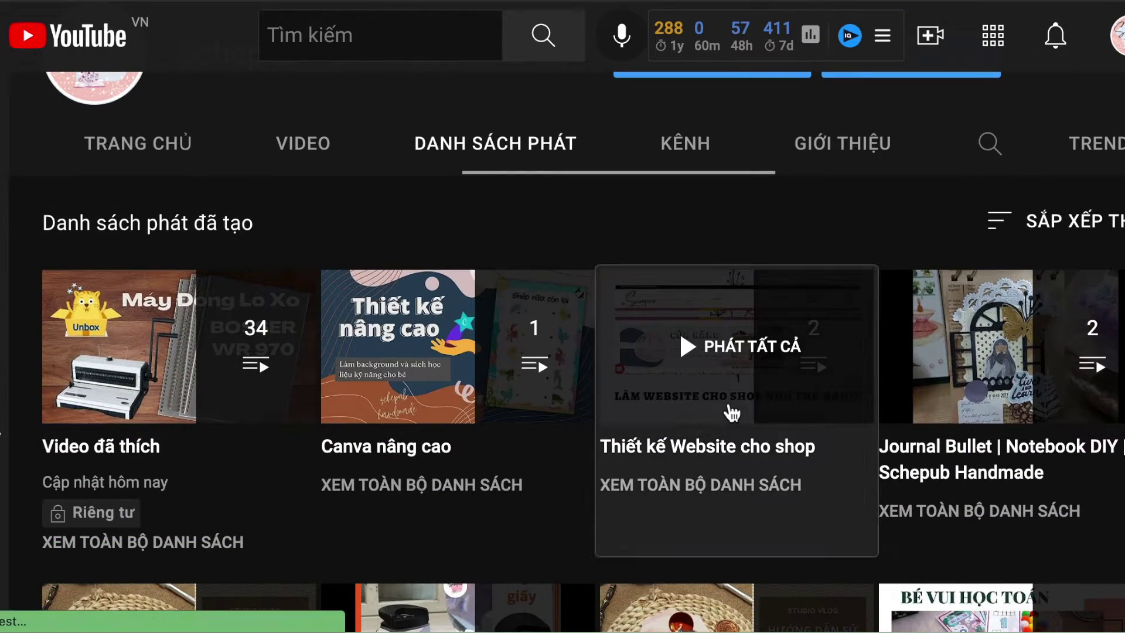
click(728, 409)
scroll(678, 462, down, 5)
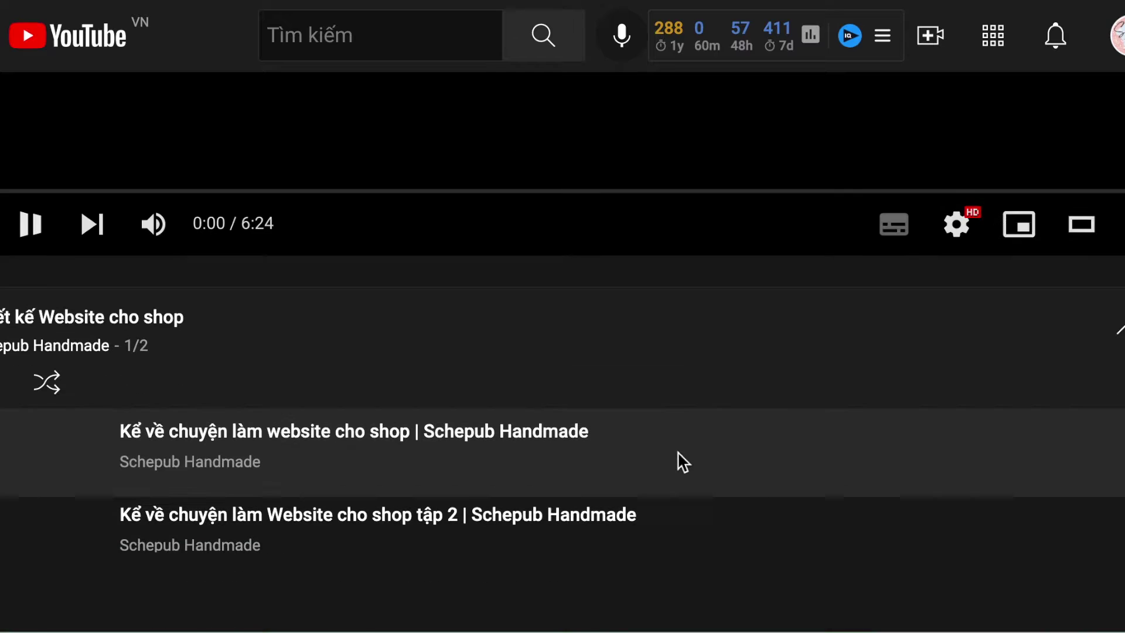
click(187, 512)
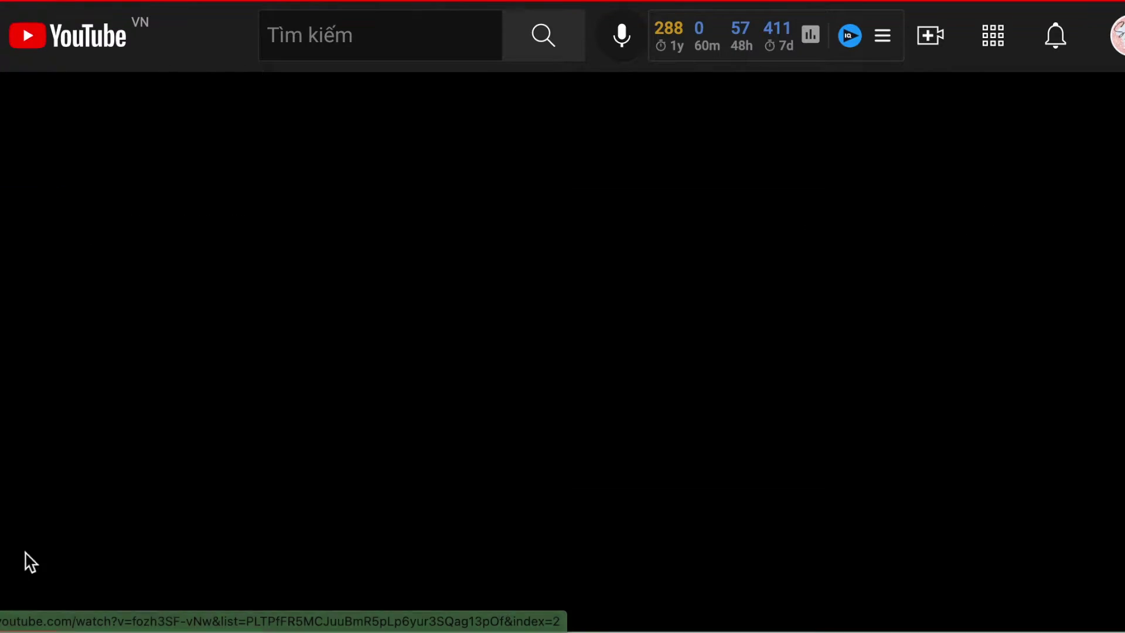
scroll(301, 543, down, 5)
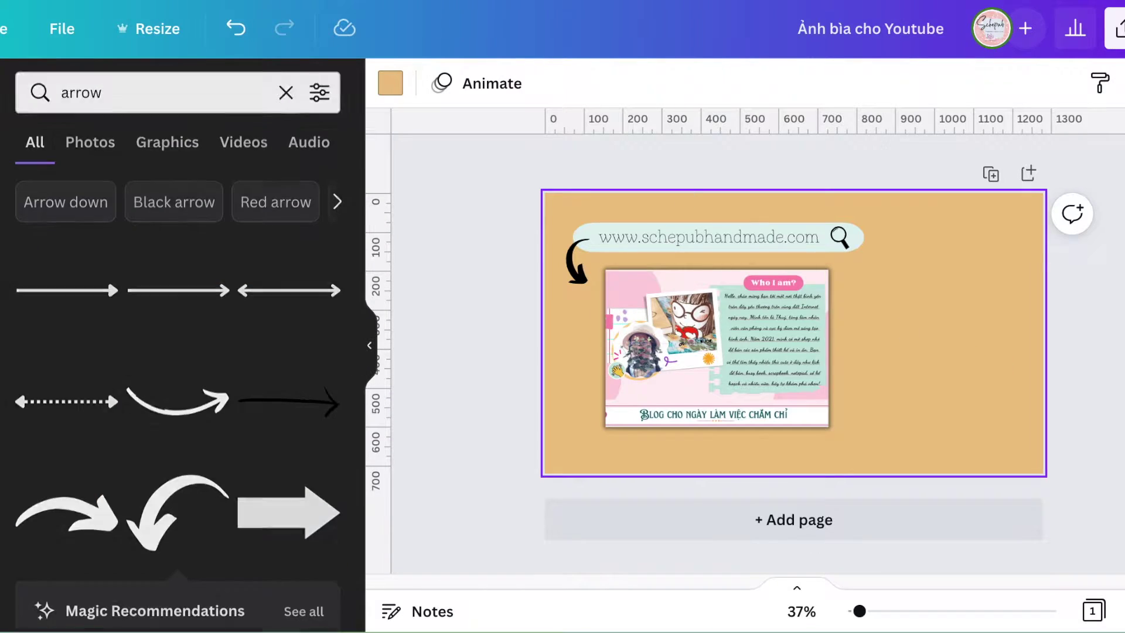
scroll(252, 502, down, 8)
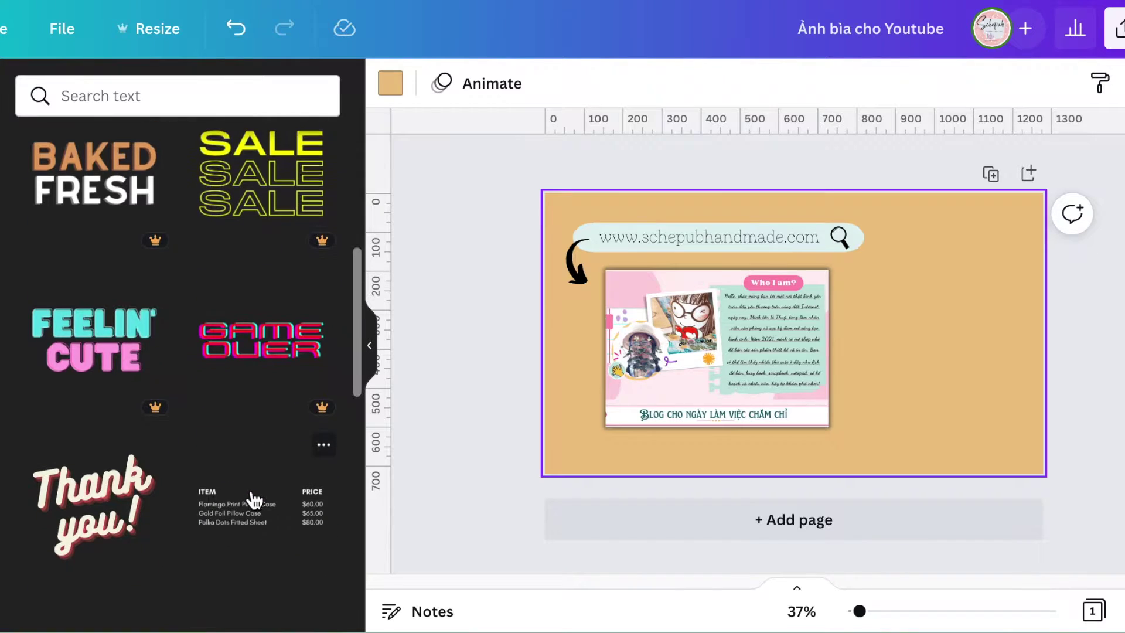
scroll(253, 501, down, 5)
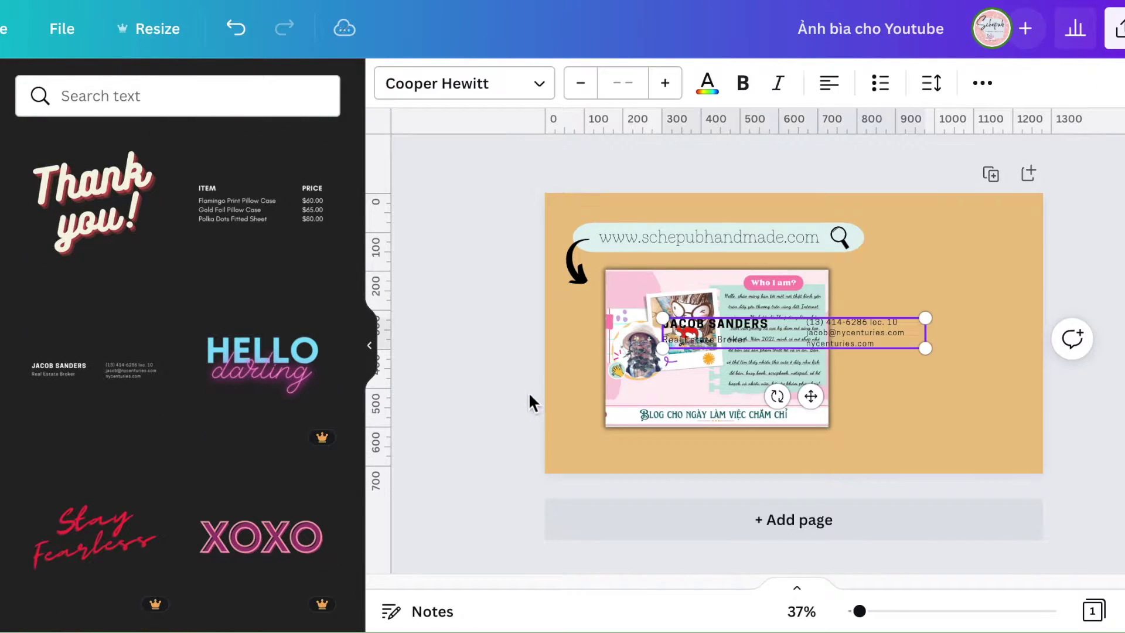
drag(873, 335, 1021, 307)
click(1014, 282)
key(Delete)
drag(1004, 294, 1042, 301)
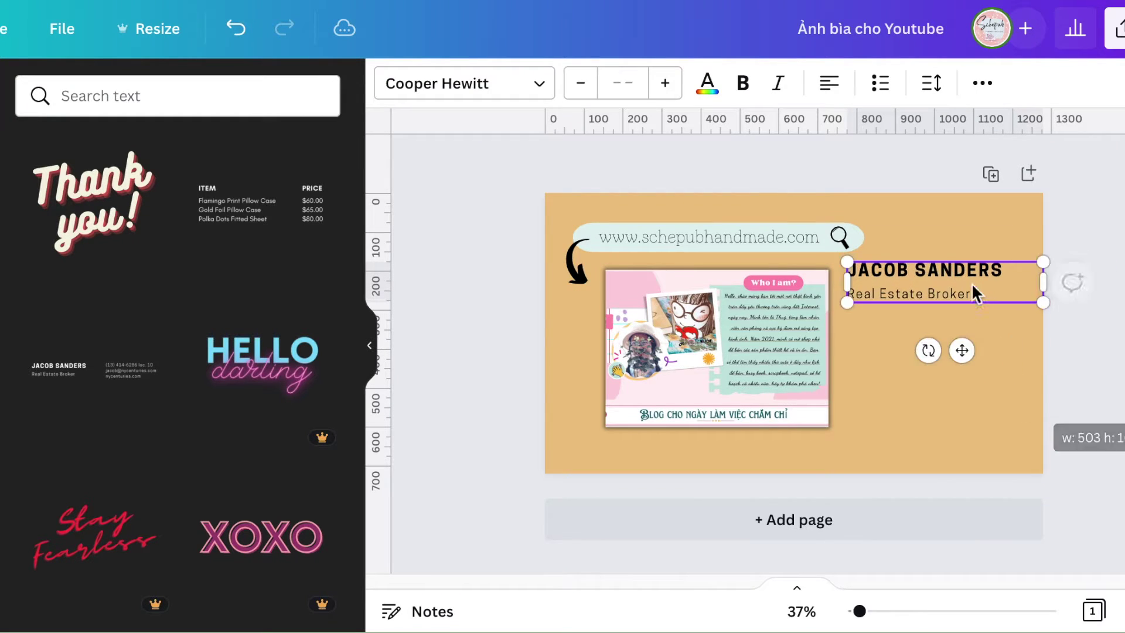
drag(971, 282, 971, 328)
click(1007, 316)
click(1009, 320)
click(993, 332)
double_click(964, 341)
key(Delete)
key(Delete)
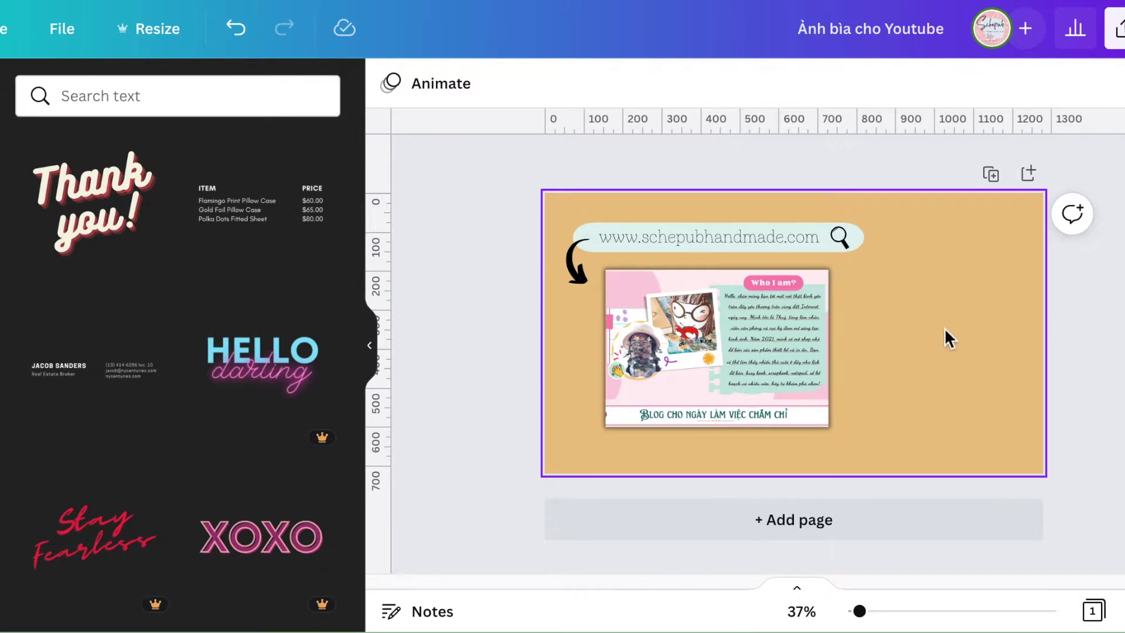
Add the heading "KỂ CHUYỆN" in the empty area beside the website screenshot and set its font to Bogart Black.
key(t)
drag(838, 331, 961, 305)
key(ctrl+a)
key(BackSpace)
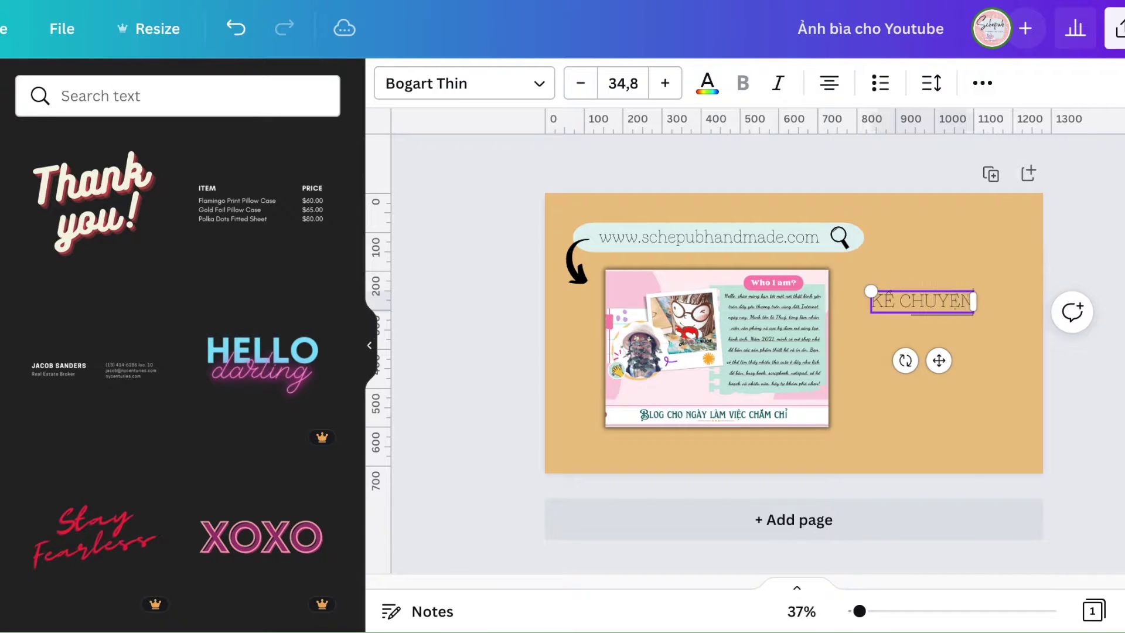
click(464, 83)
click(117, 156)
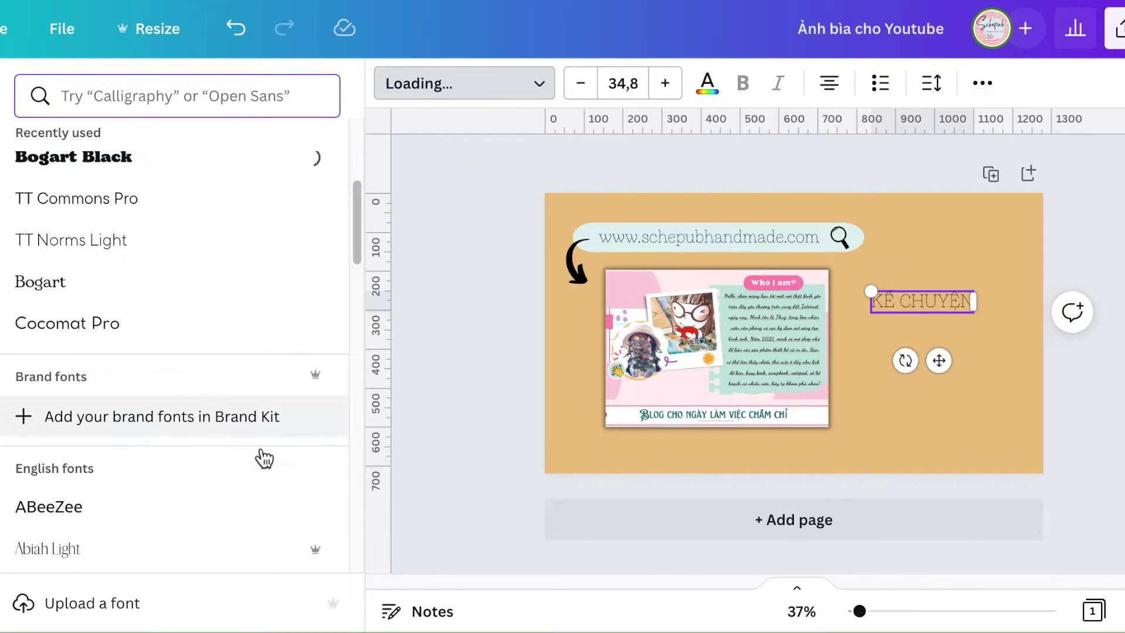
Enlarge the "KỂ CHUYỆN" heading to about size 49,5 and place it beside the screenshot, level with its upper edge.
drag(866, 291, 799, 281)
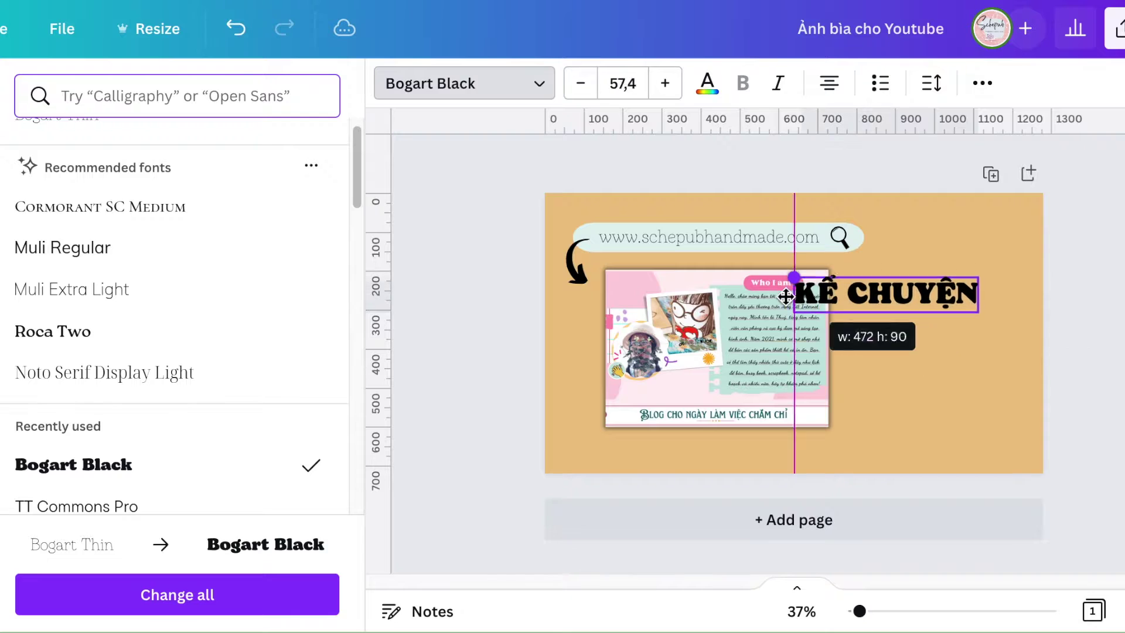
drag(906, 360, 961, 361)
drag(1034, 269, 1010, 274)
drag(944, 354, 958, 345)
click(947, 381)
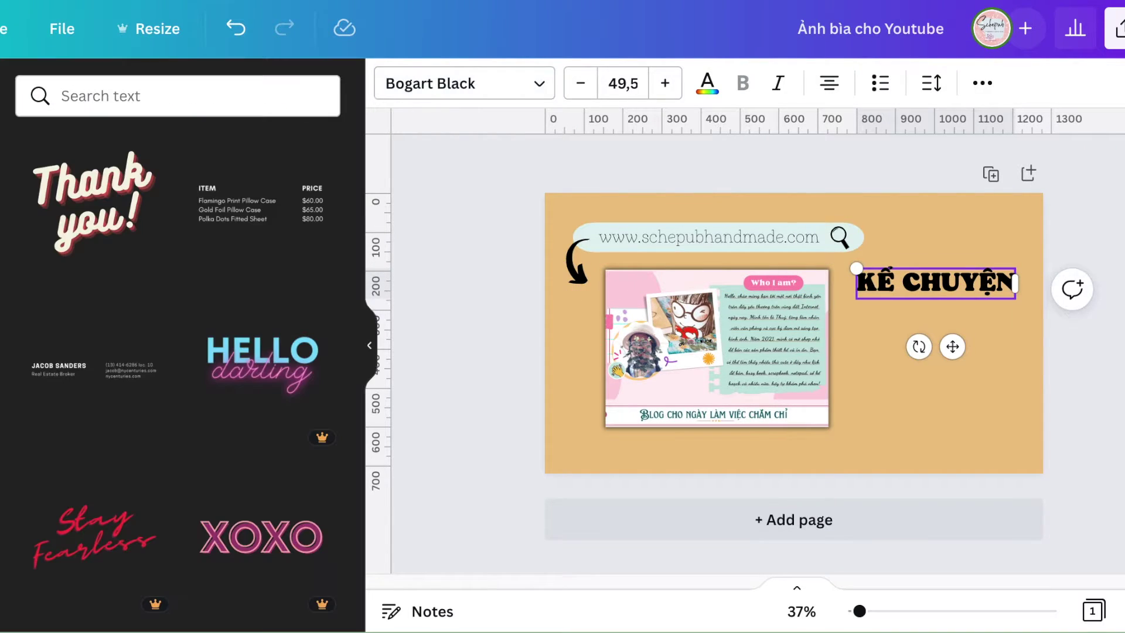
Add a second text reading "Làm Website cho Shop" beneath the heading.
key(t)
drag(811, 391, 961, 403)
drag(945, 333, 903, 330)
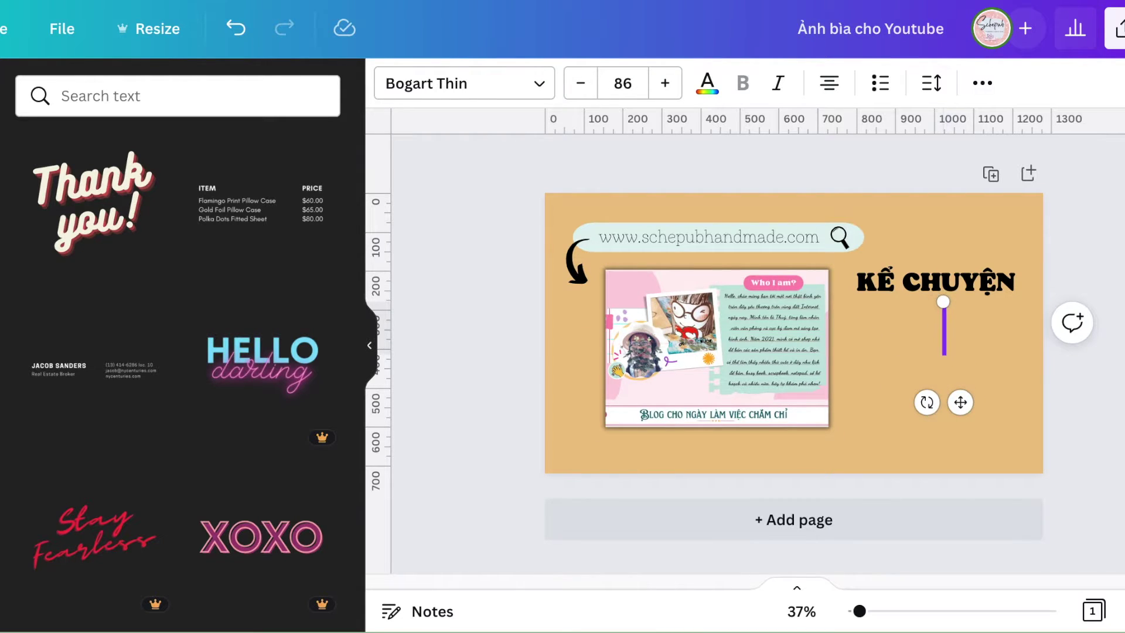
text(Làm Websi)
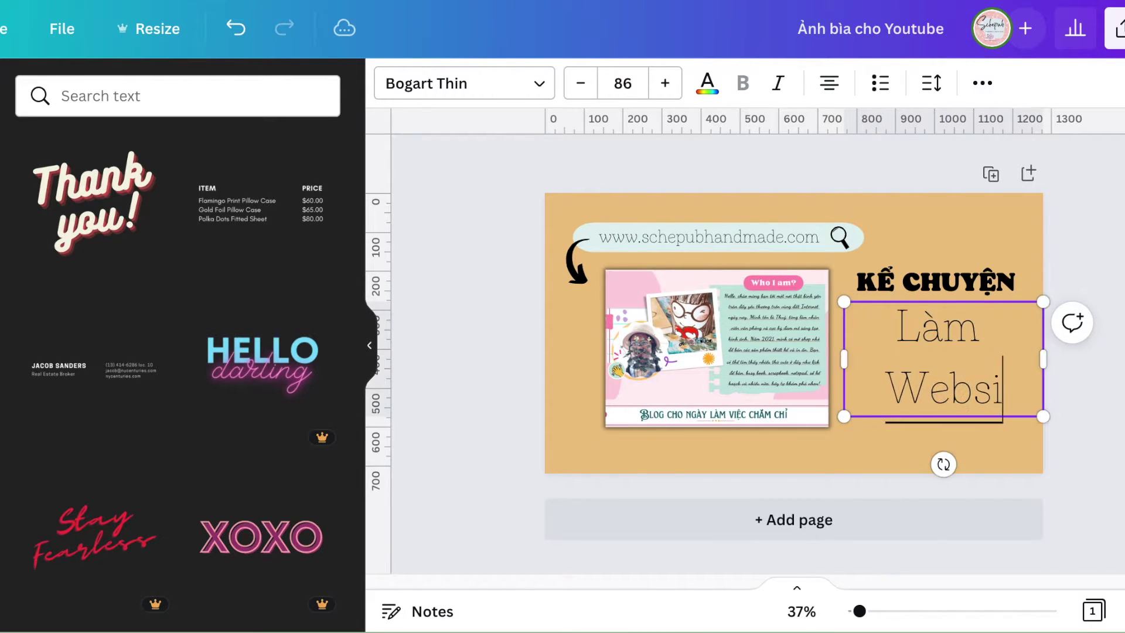
text(te cho Shop)
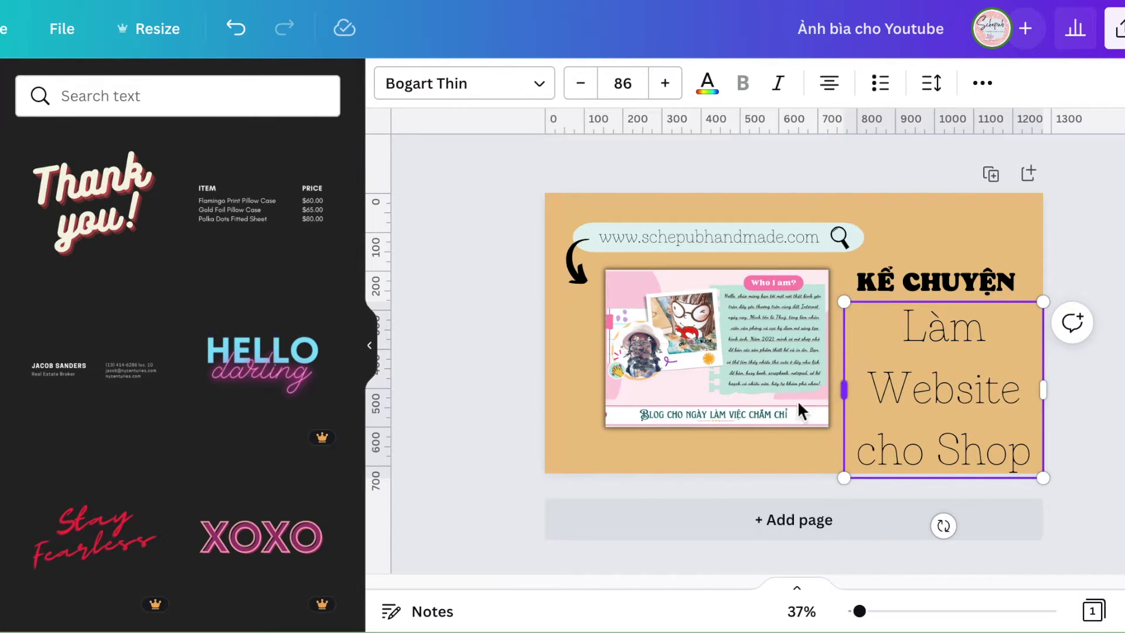
Shrink the "Làm Website cho Shop" text to about size 48,9 on two lines and place it under the heading.
drag(800, 410, 818, 343)
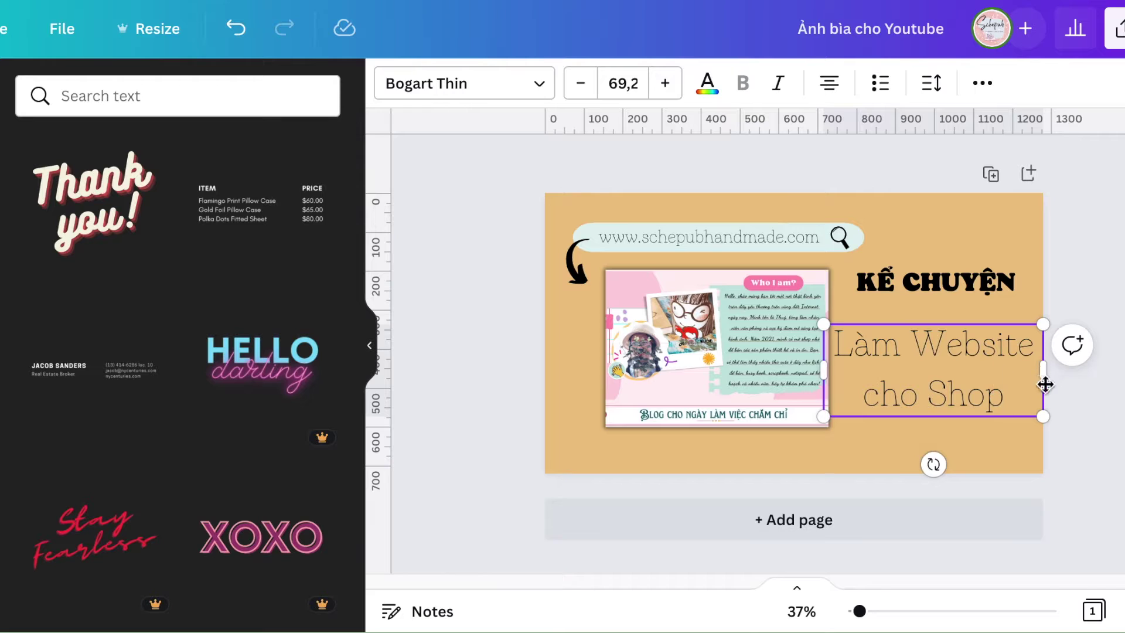
mouse_move(1038, 378)
mouse_down()
mouse_move(1022, 376)
mouse_move(1045, 398)
mouse_up()
drag(821, 326, 884, 351)
drag(978, 470, 959, 433)
Try the Roca Two and Muli Extra Light fonts on the "Làm Website cho Shop" text.
click(542, 84)
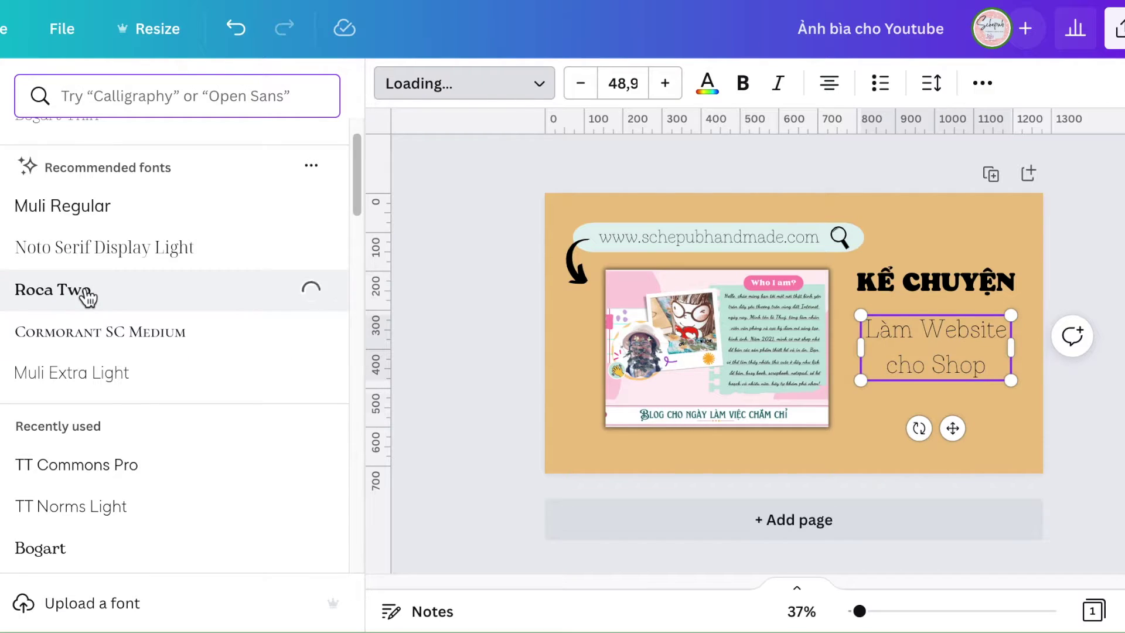
scroll(108, 460, down, 1)
click(116, 351)
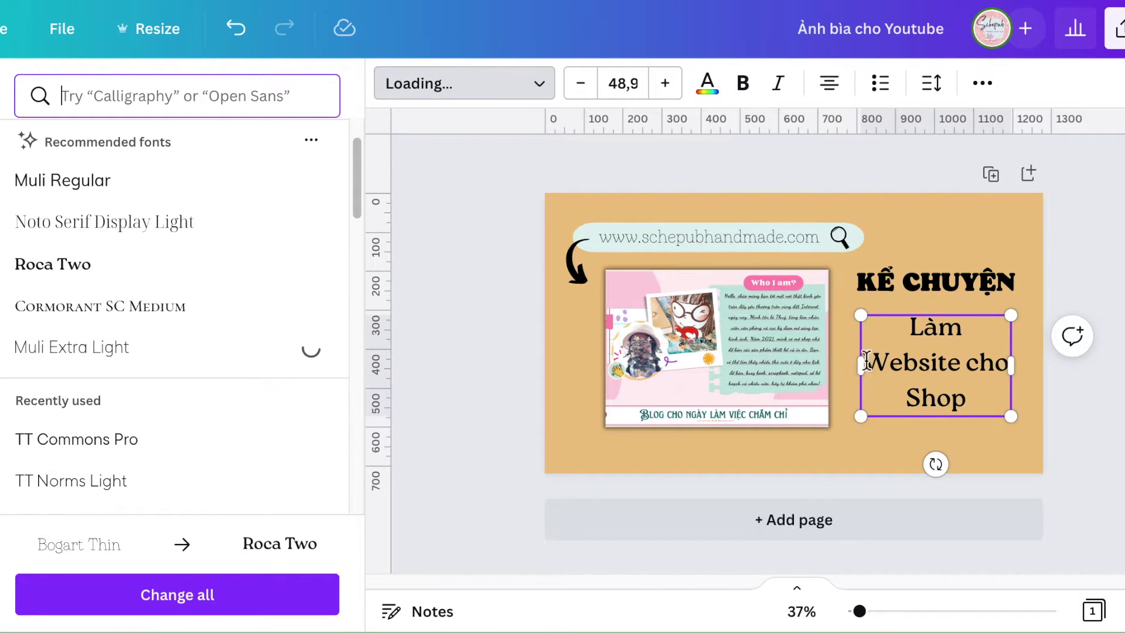
Match the "Làm Website cho Shop" text to the website address's Bogart Thin font, enlarge it to about 51,3 and center it under the heading.
drag(1012, 367, 1029, 374)
drag(964, 436, 961, 427)
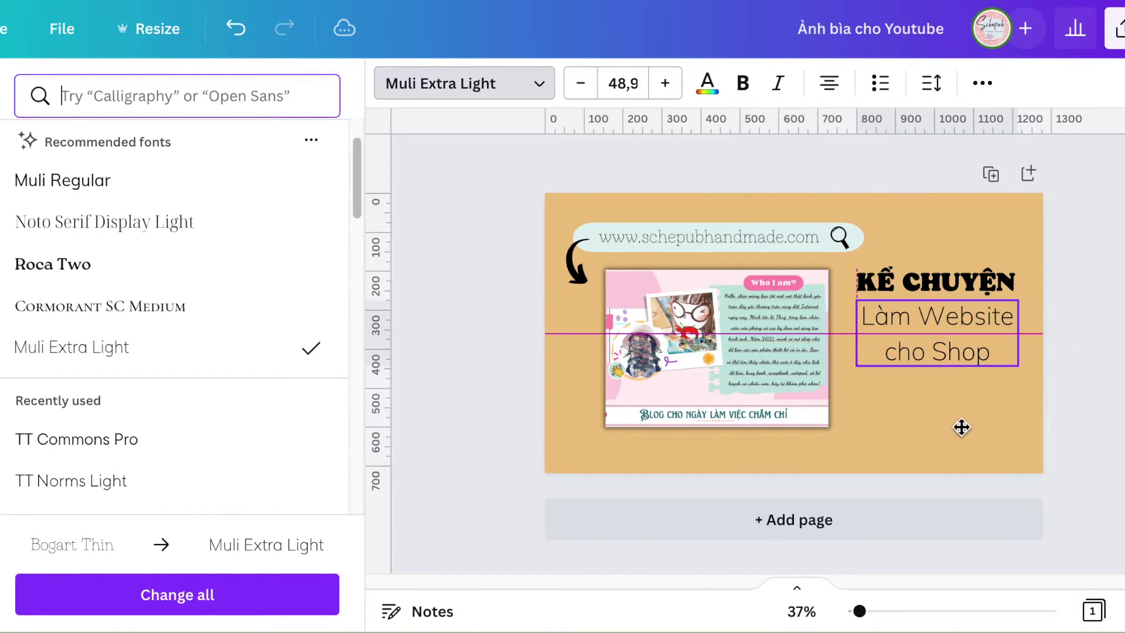
click(740, 241)
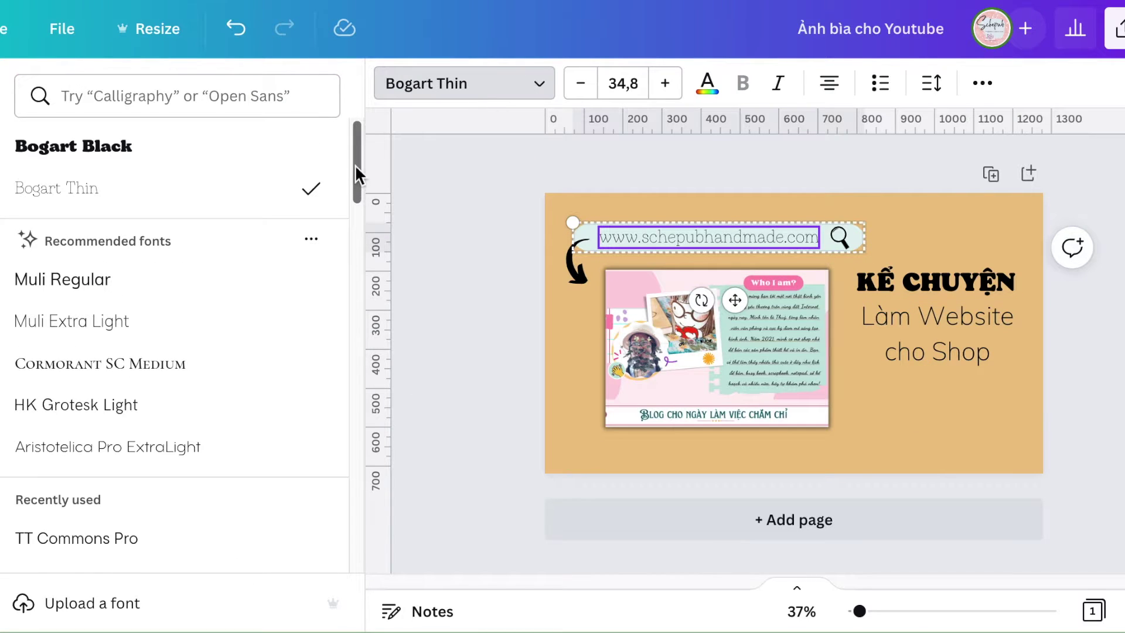
click(922, 357)
drag(858, 369, 852, 376)
mouse_move(936, 347)
mouse_down()
mouse_move(943, 361)
mouse_move(937, 351)
mouse_up()
click(1092, 412)
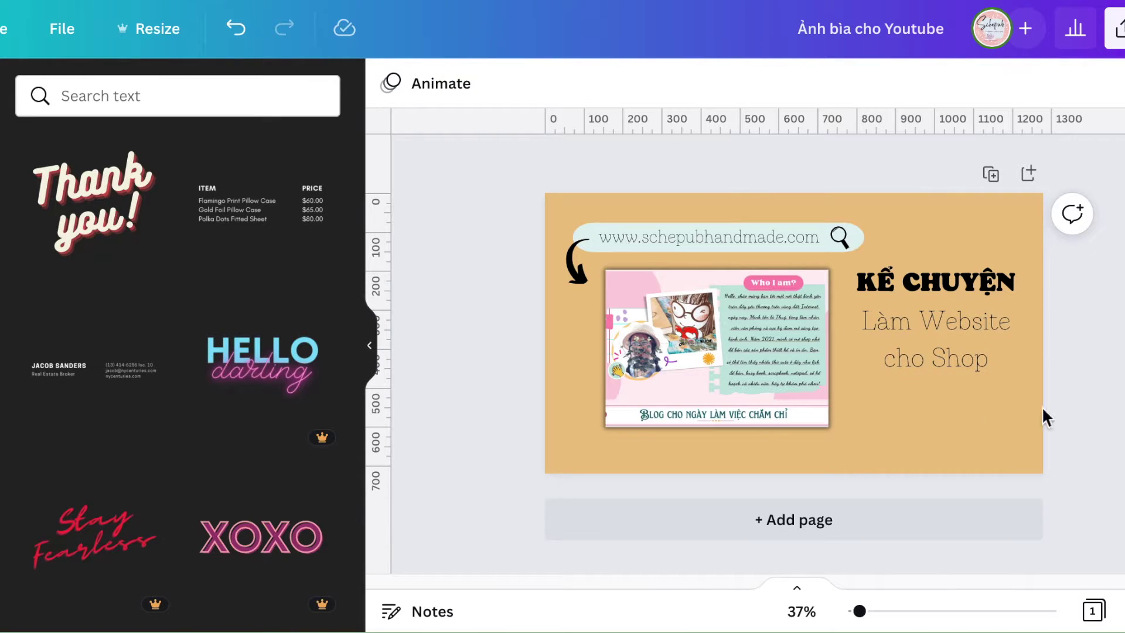
click(950, 359)
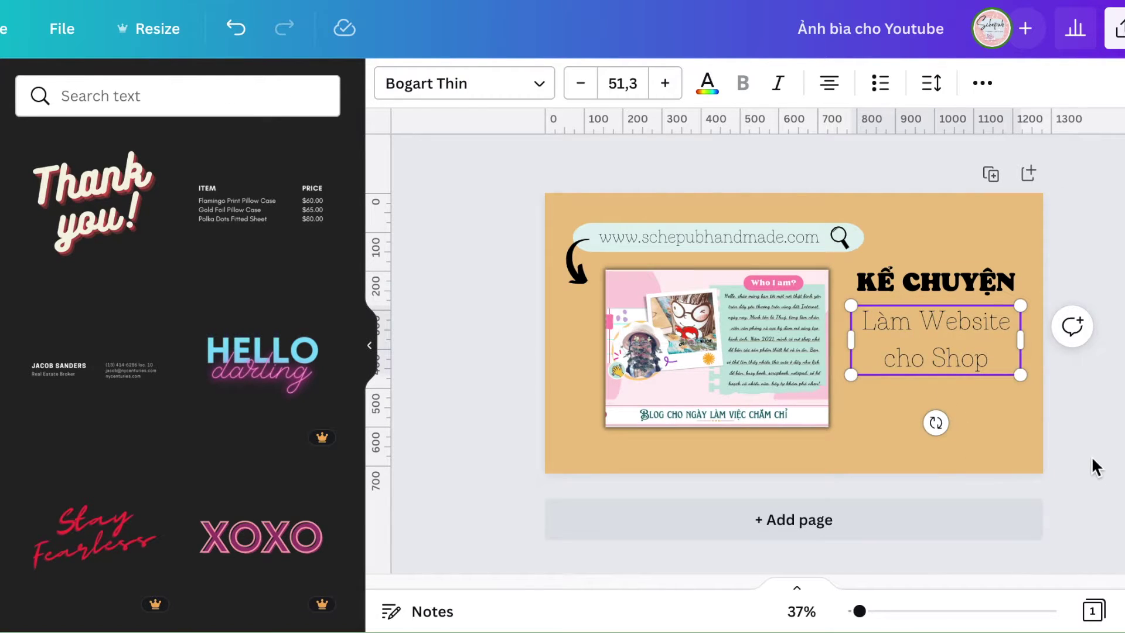
Try other fonts on the "KỂ CHUYỆN" heading: Abril Fatface, Agrandir Wide Medium and Aileron Heavy.
click(937, 283)
click(539, 84)
scroll(176, 263, down, 5)
scroll(186, 278, down, 3)
click(100, 432)
scroll(130, 402, down, 10)
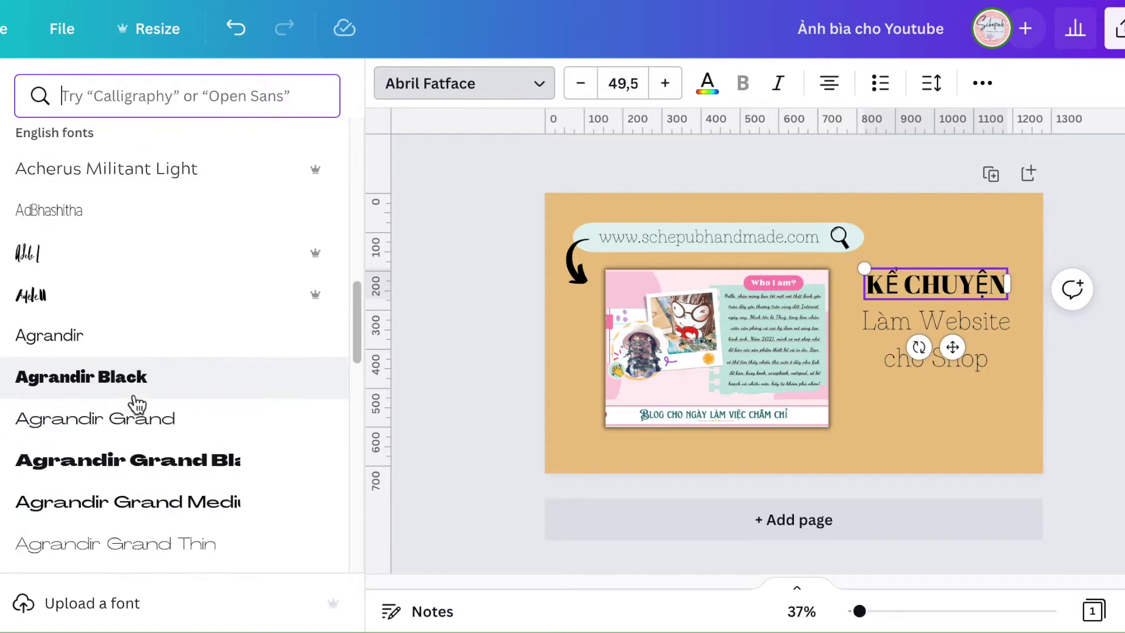
scroll(141, 462, down, 5)
click(144, 439)
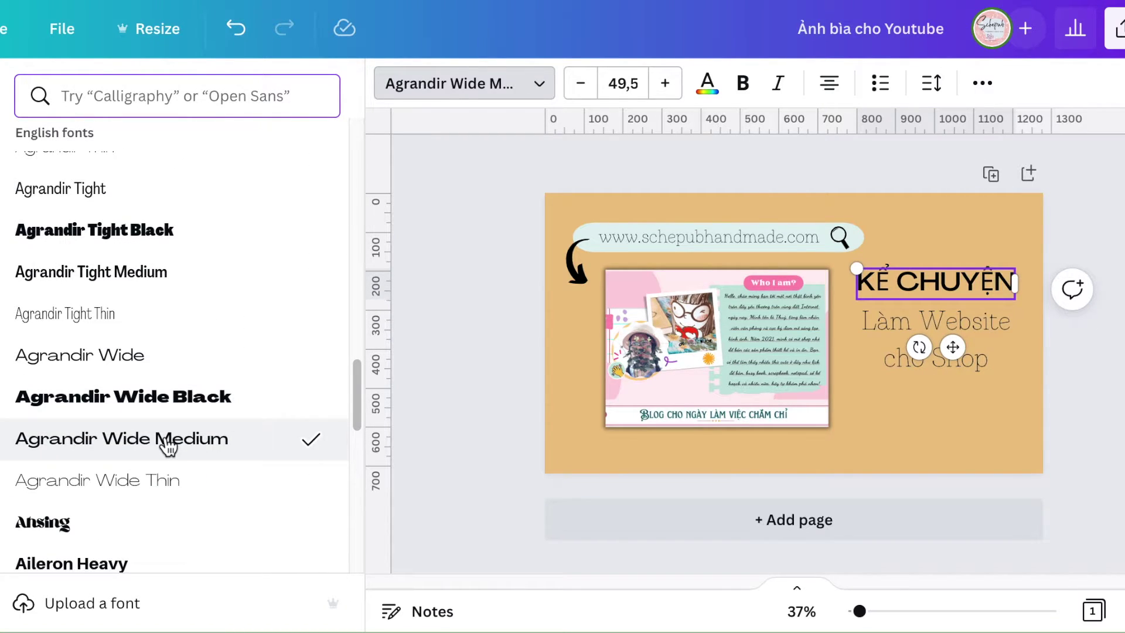
scroll(158, 445, down, 3)
click(125, 354)
scroll(125, 394, down, 5)
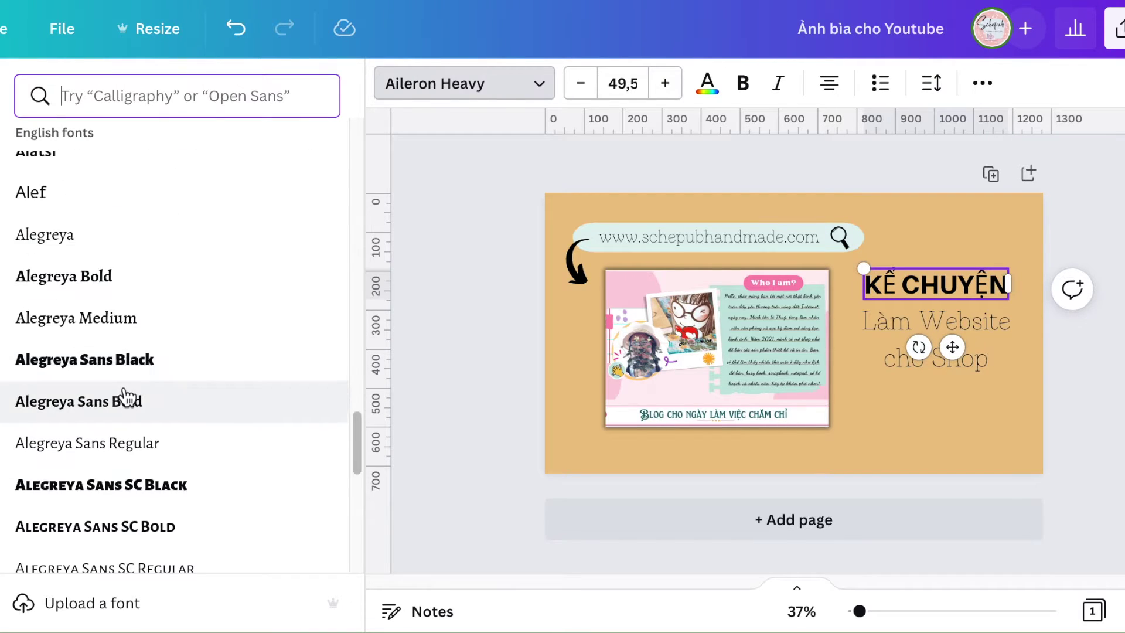